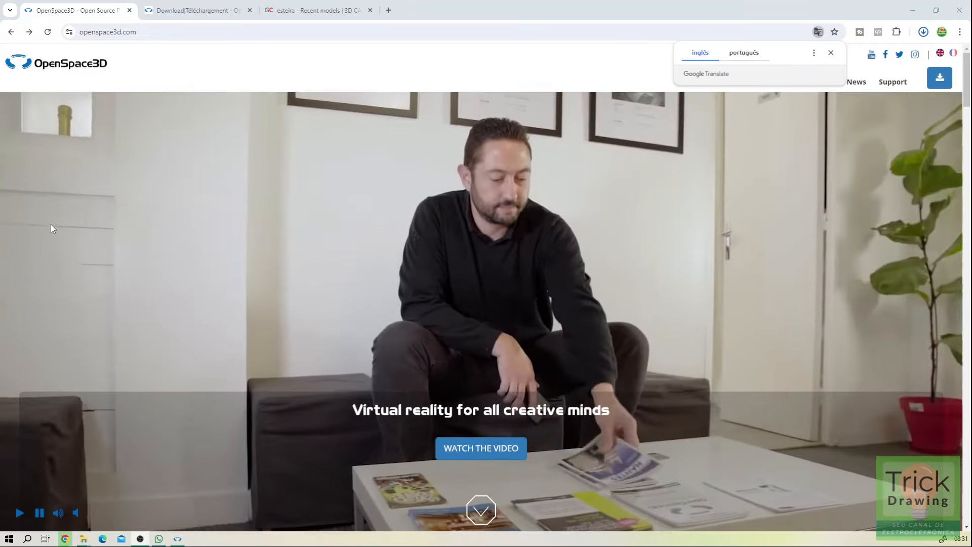
# Open the OpenSpace3D download page and run the downloaded openspace3d_editor_setup installer
pyautogui.click(831, 52)
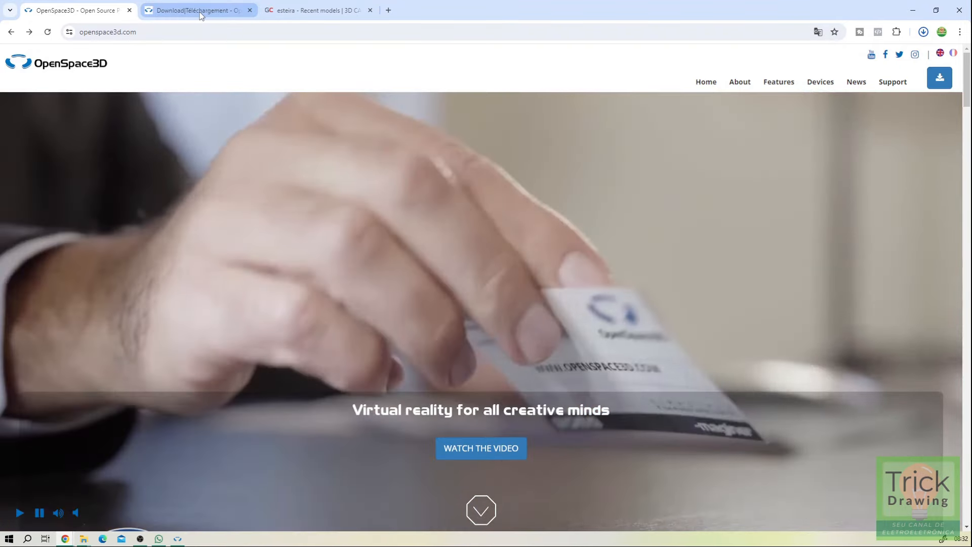
pyautogui.click(201, 11)
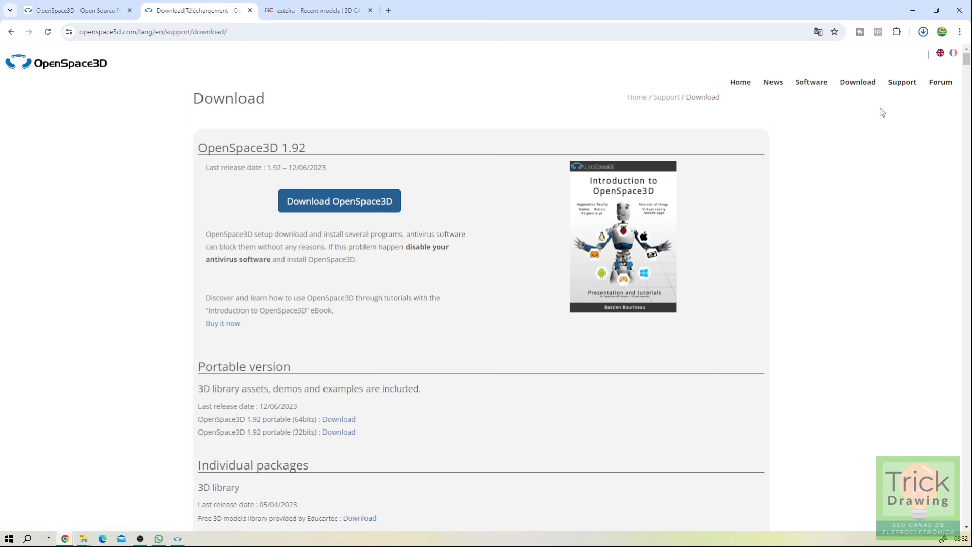
pyautogui.click(923, 35)
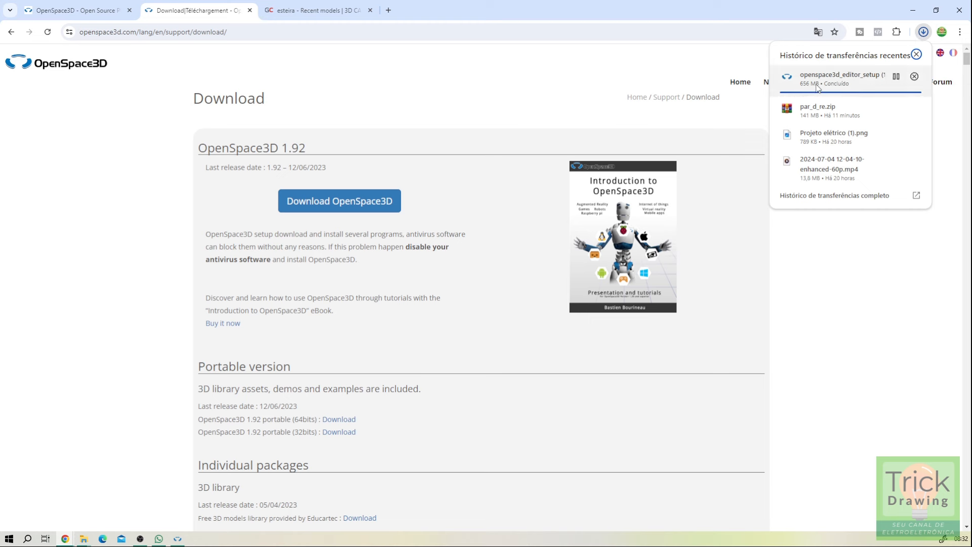
pyautogui.click(853, 84)
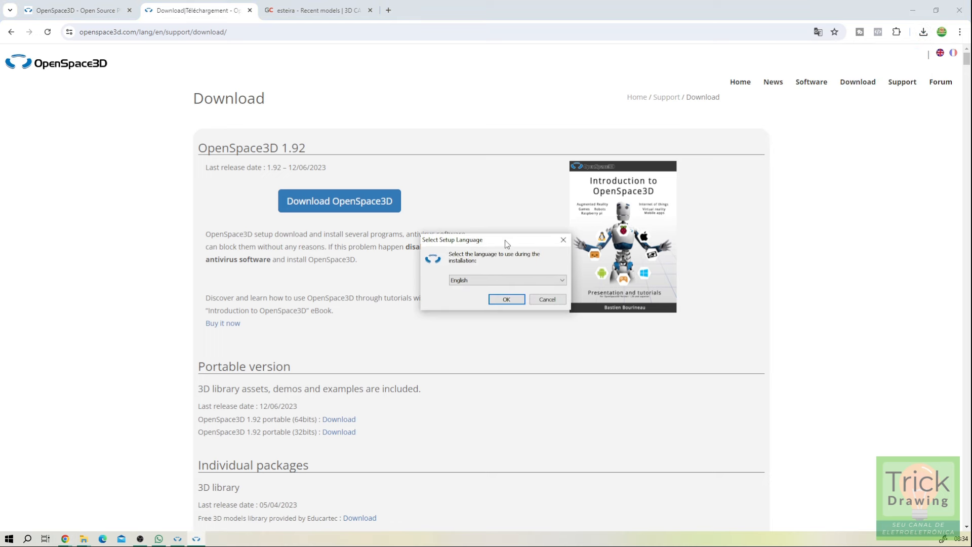
# Choose English as the setup language and confirm it
pyautogui.click(543, 284)
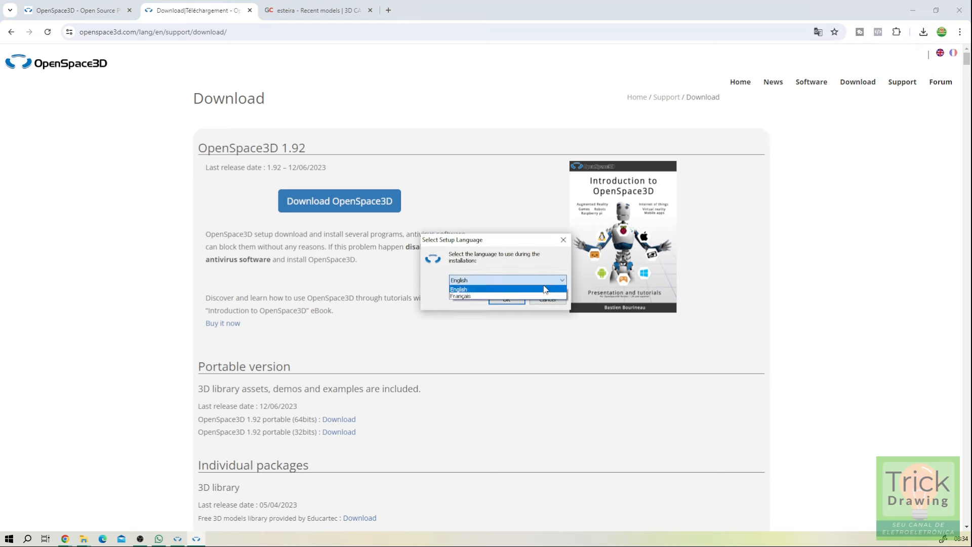
pyautogui.click(483, 288)
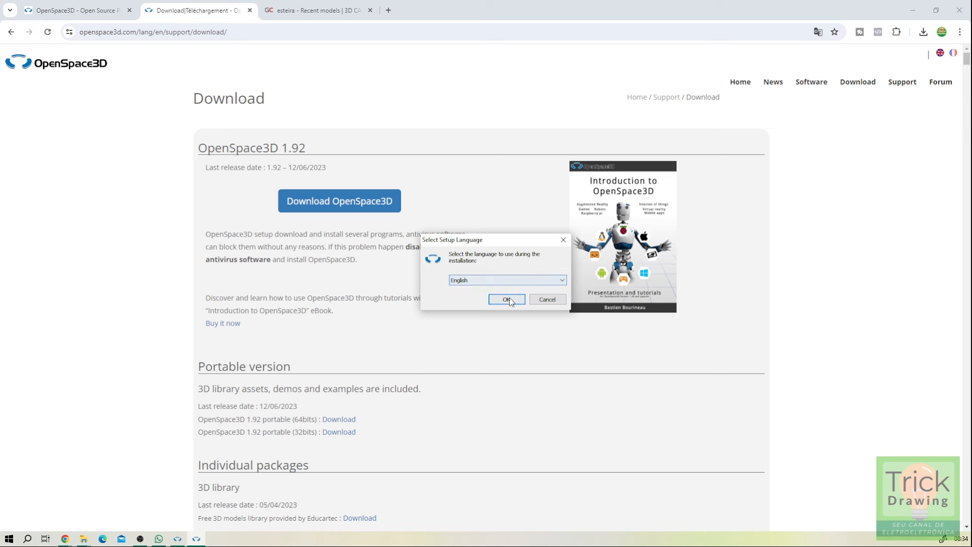
pyautogui.click(508, 300)
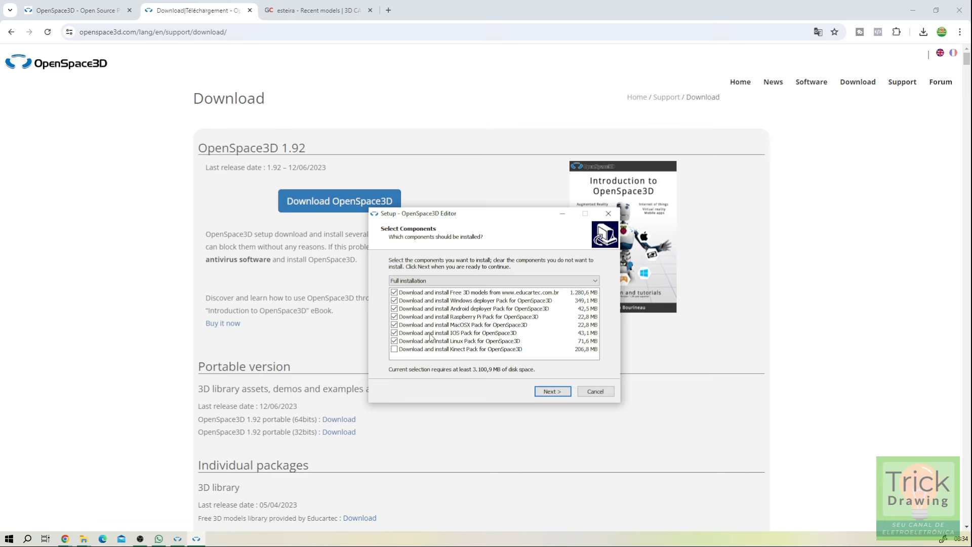
# Accept the full installation components, the OpenSpace3D Start Menu folder and the desktop shortcut in the setup
pyautogui.click(556, 395)
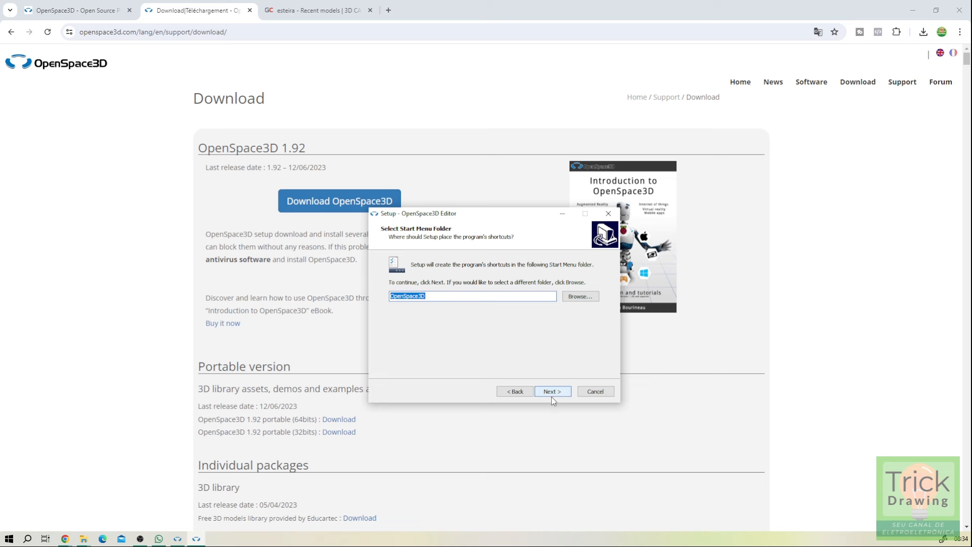
pyautogui.click(552, 391)
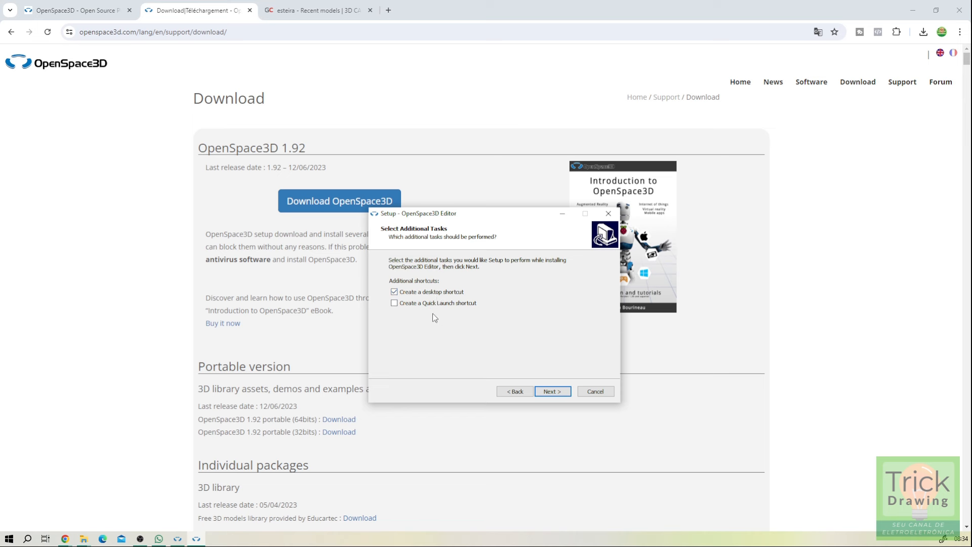
pyautogui.click(552, 391)
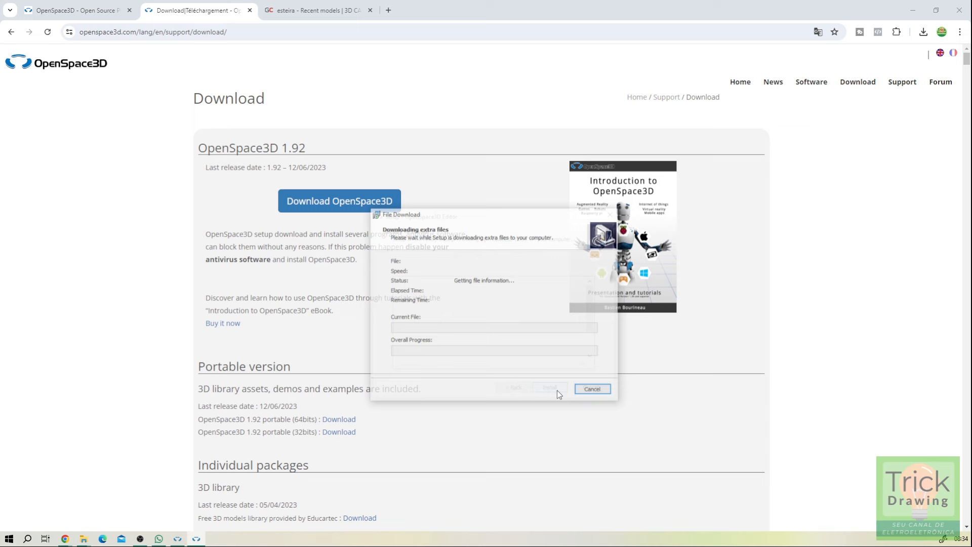
# Cancel the download of the extra files and exit the OpenSpace3D Editor setup without installing
pyautogui.click(586, 390)
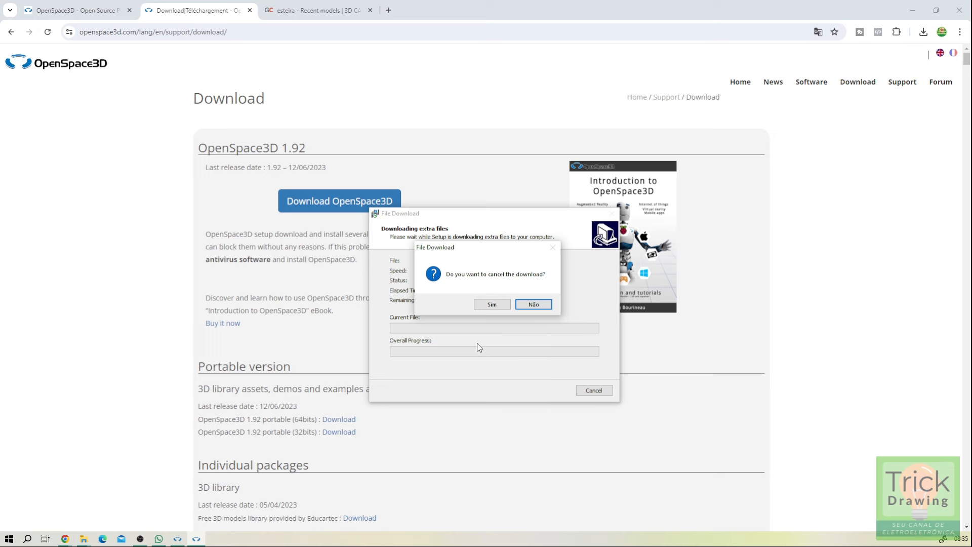
pyautogui.click(488, 306)
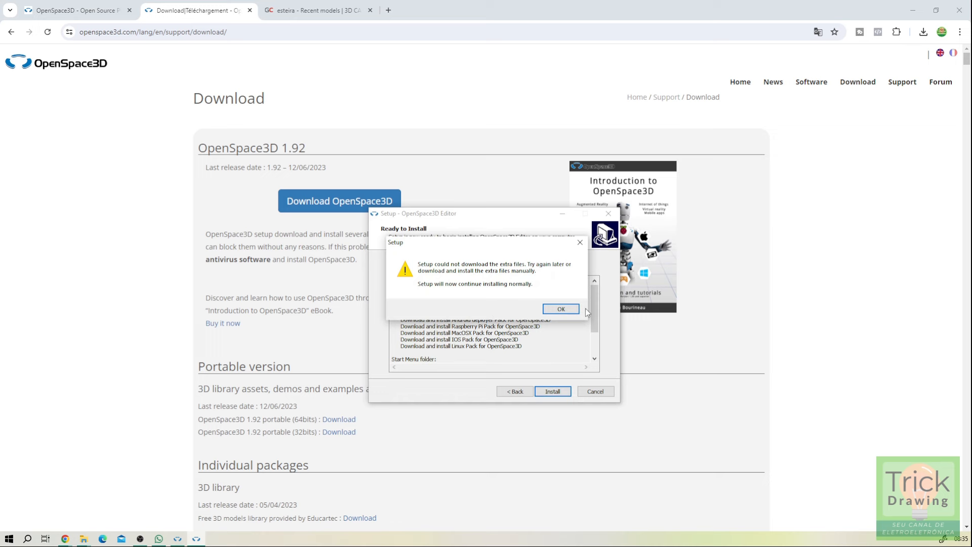
pyautogui.click(561, 309)
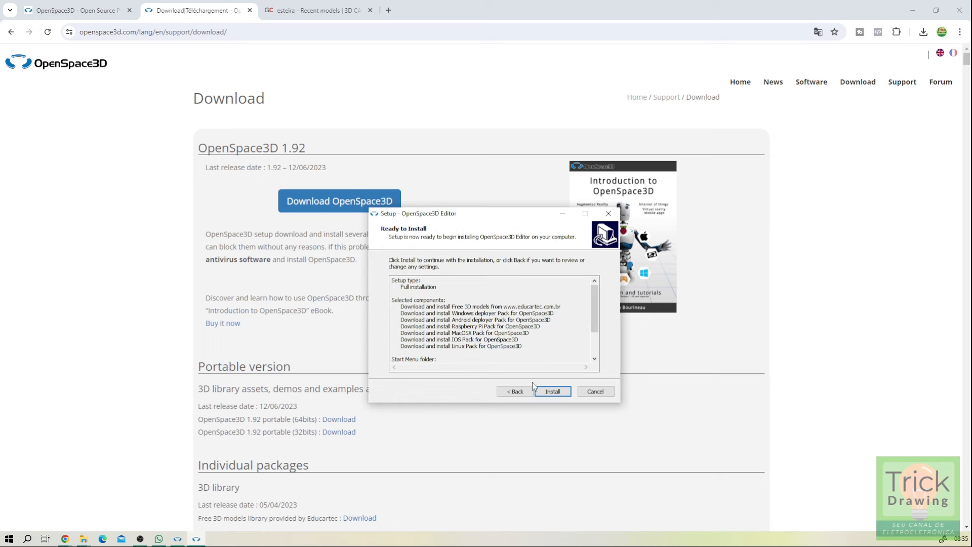
pyautogui.click(595, 391)
pyautogui.click(517, 315)
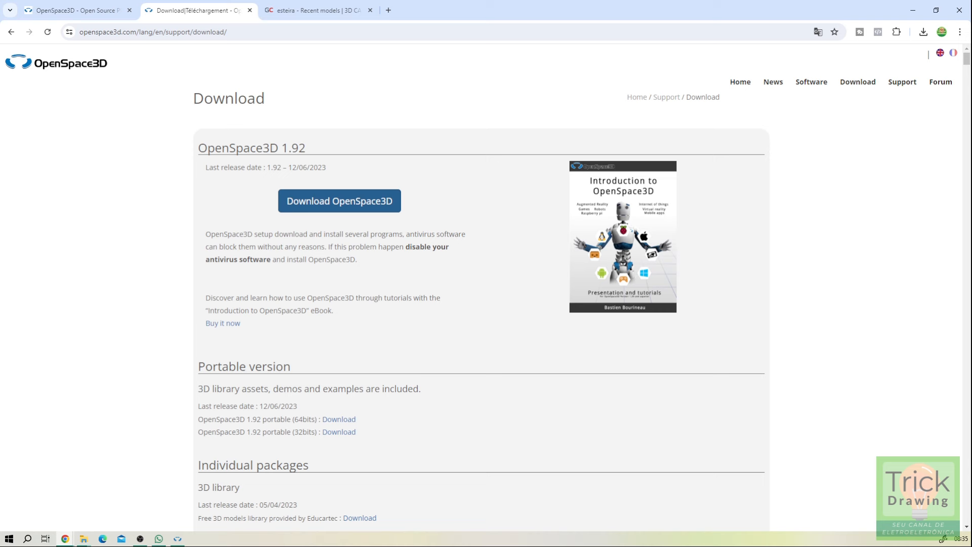
# Switch to OpenSpace3D Editor and check the available interface languages in the preferences, keeping portuguese-Brazil
pyautogui.click(83, 539)
pyautogui.hotkey('alt', 'Tab')
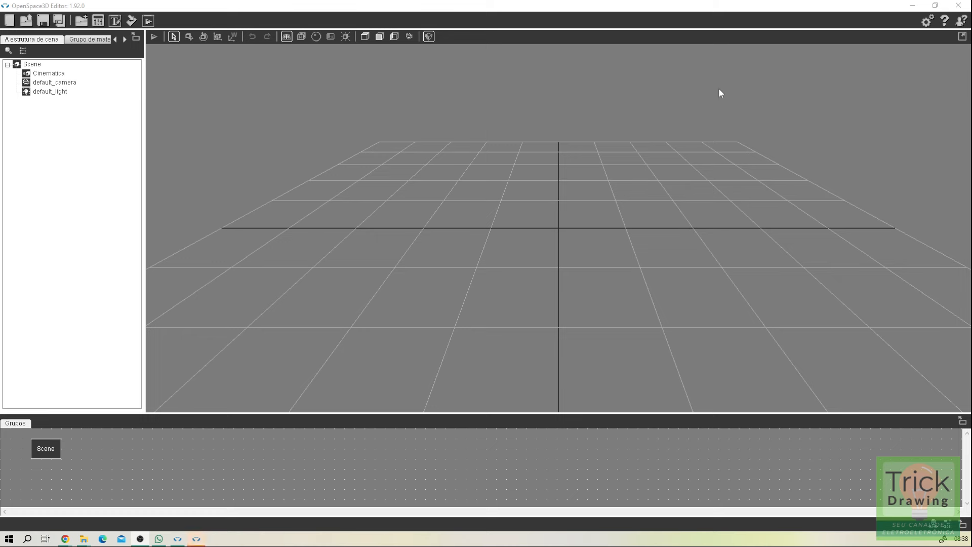
pyautogui.click(928, 22)
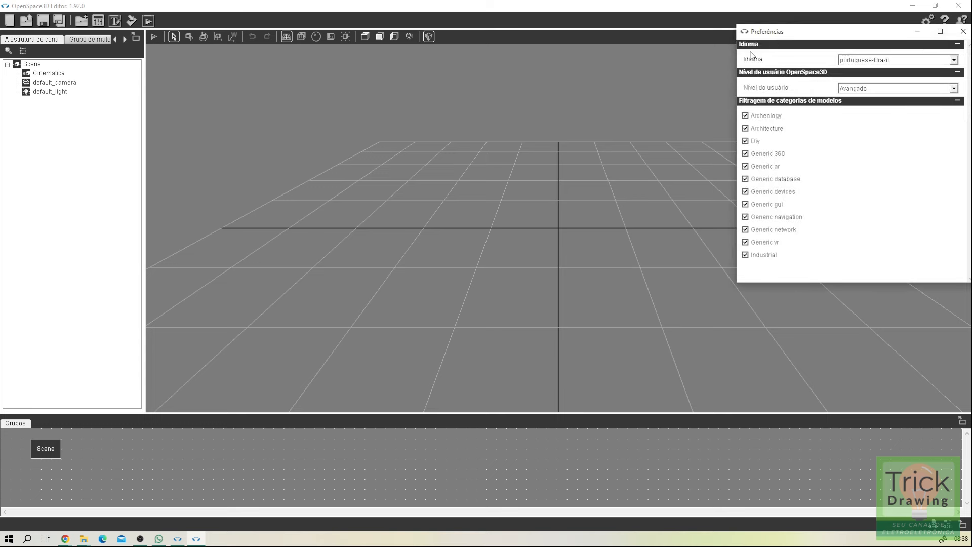
pyautogui.click(954, 61)
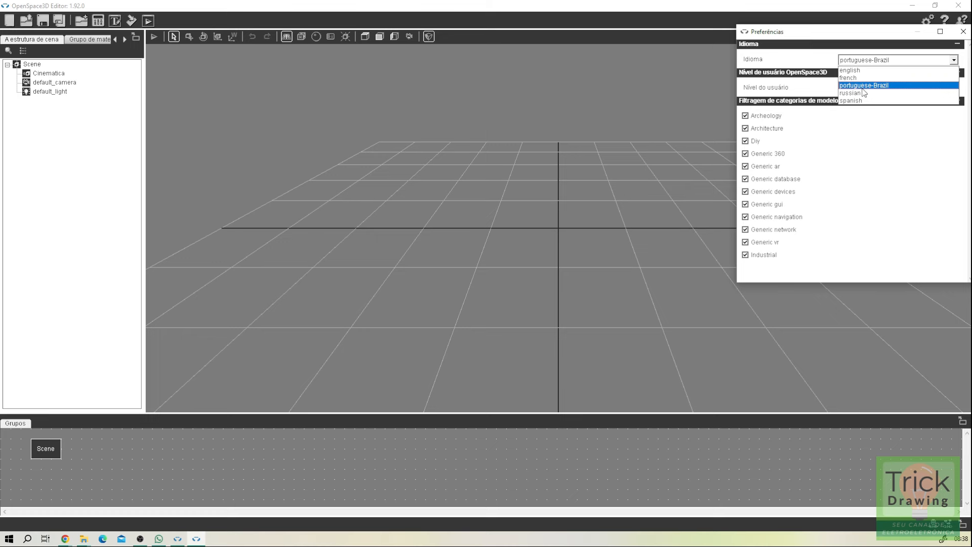
pyautogui.click(679, 74)
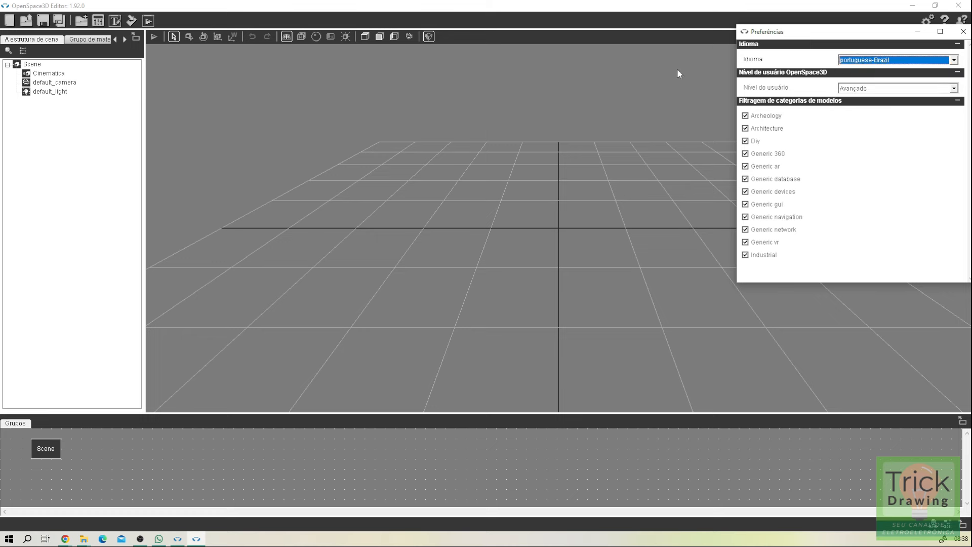
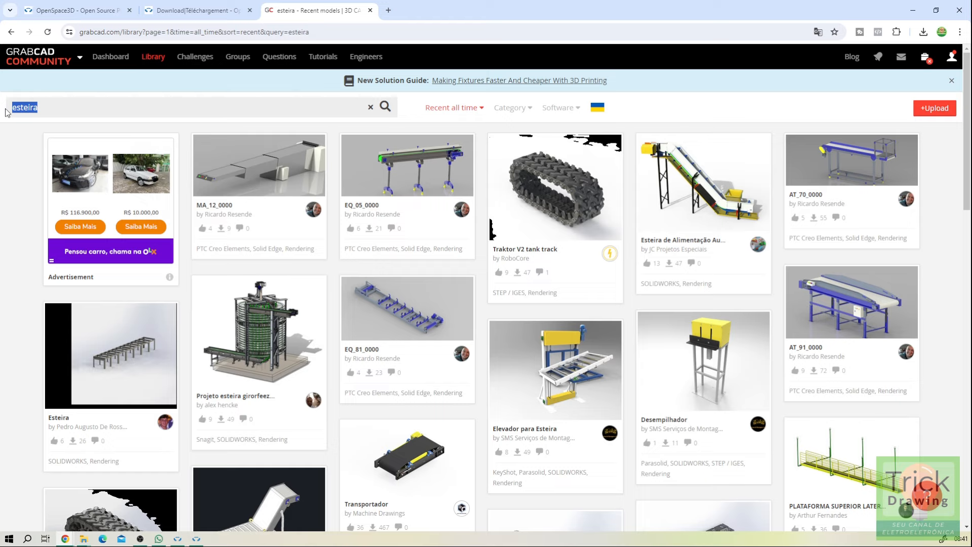
# Search the GrabCAD library for "luminária" and look through the models, and browse the 3D library categories in Paint 3D
pyautogui.write('luminária')
pyautogui.press('Return')
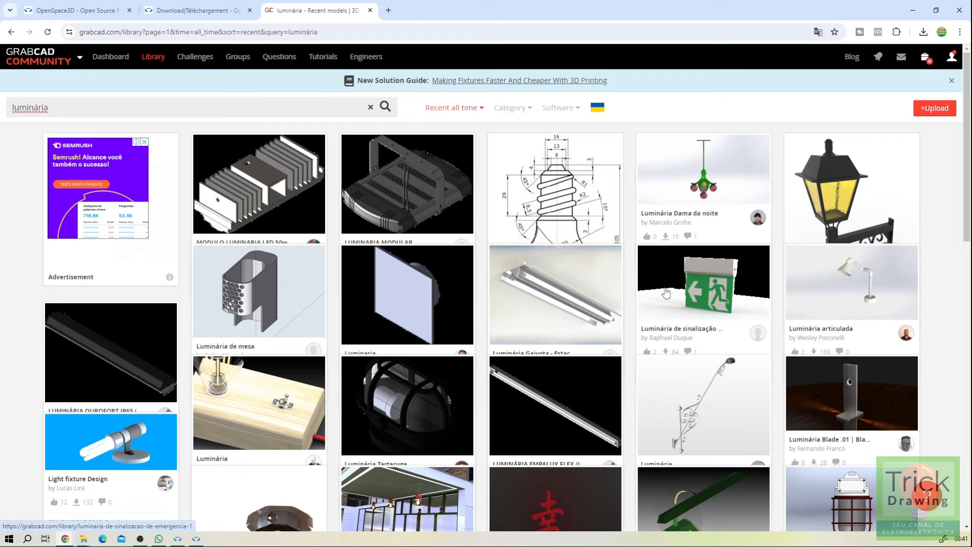
pyautogui.scroll(-4, 665, 294)
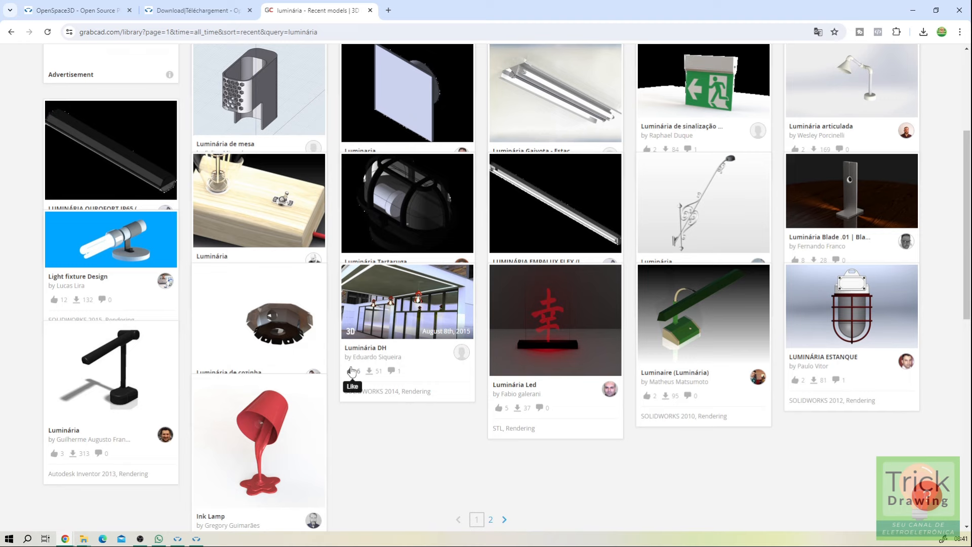
pyautogui.scroll(4, 324, 395)
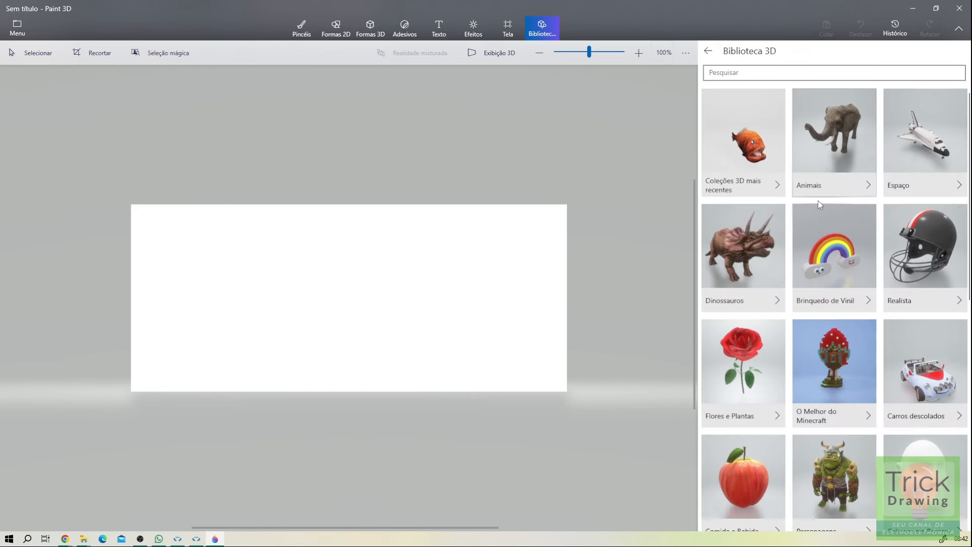
pyautogui.scroll(-5, 864, 428)
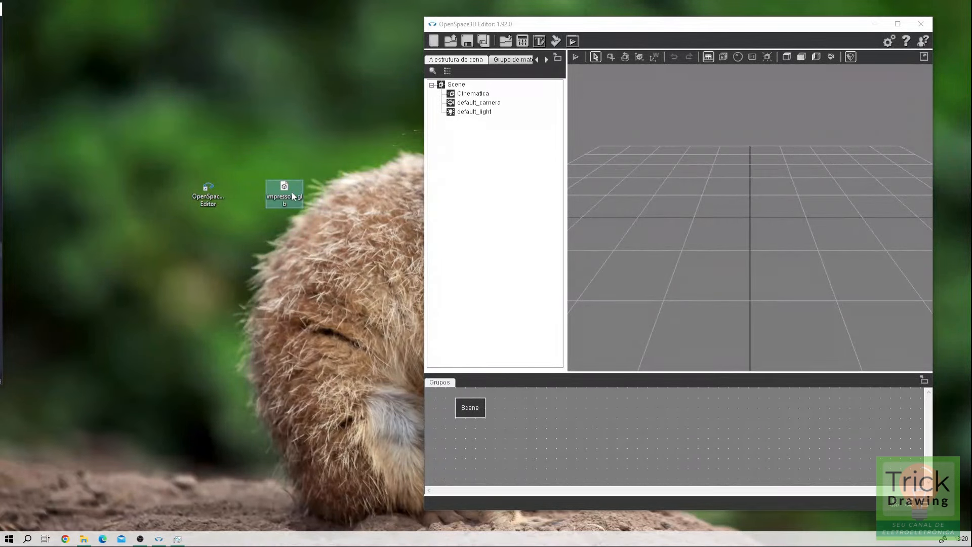
# Import impressora.glb from the desktop into the OpenSpace3D stage, using assets/models/converted, a scale factor of 50 and the scene group
pyautogui.moveTo(283, 193); pyautogui.dragTo(688, 208)
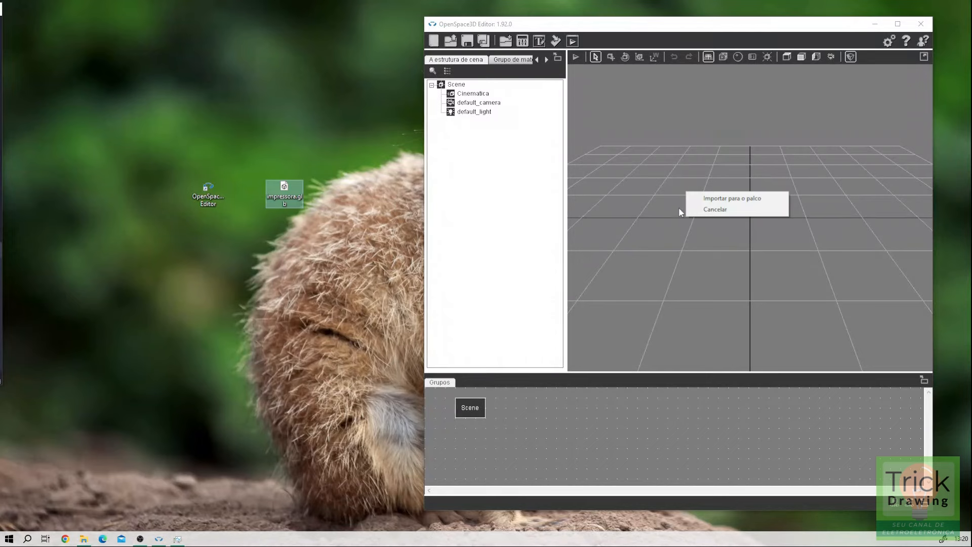
pyautogui.click(754, 202)
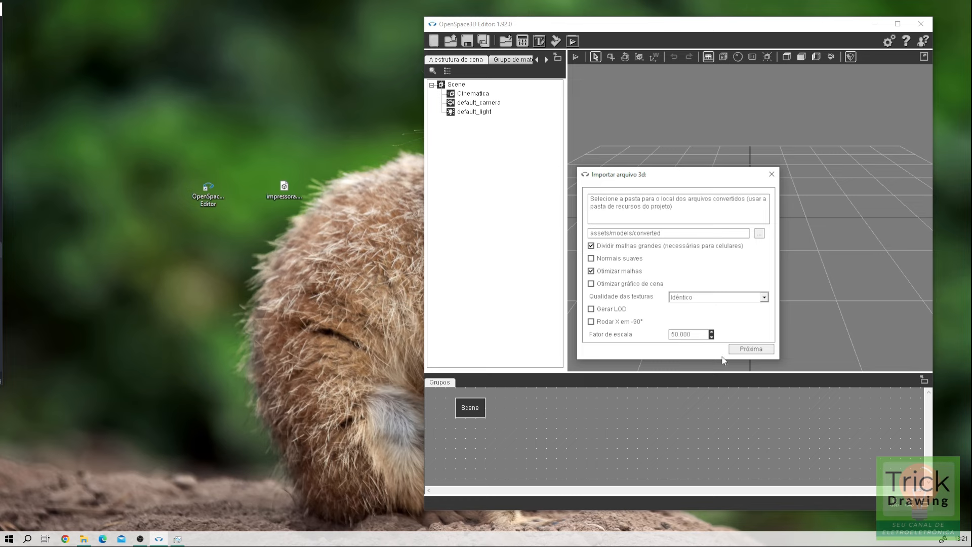
pyautogui.click(757, 352)
pyautogui.click(757, 353)
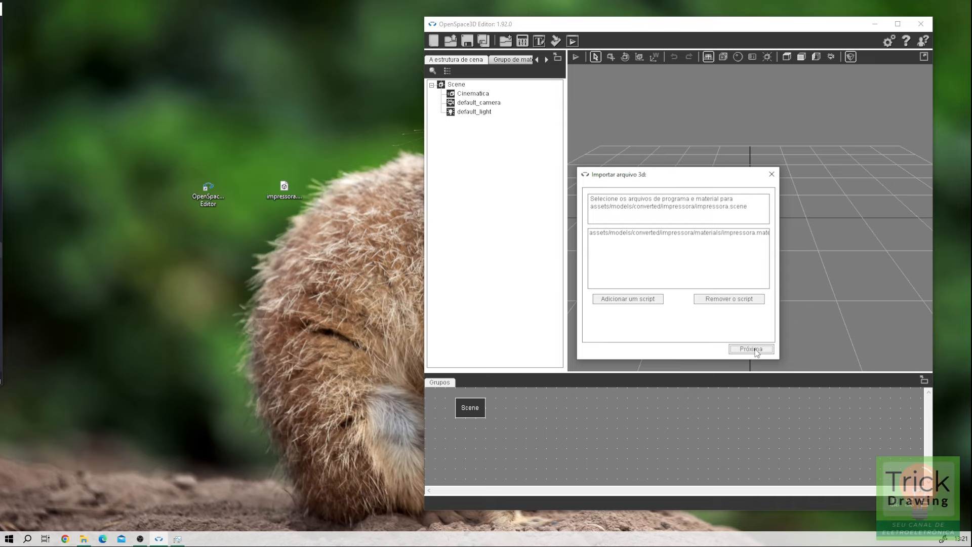
pyautogui.click(756, 353)
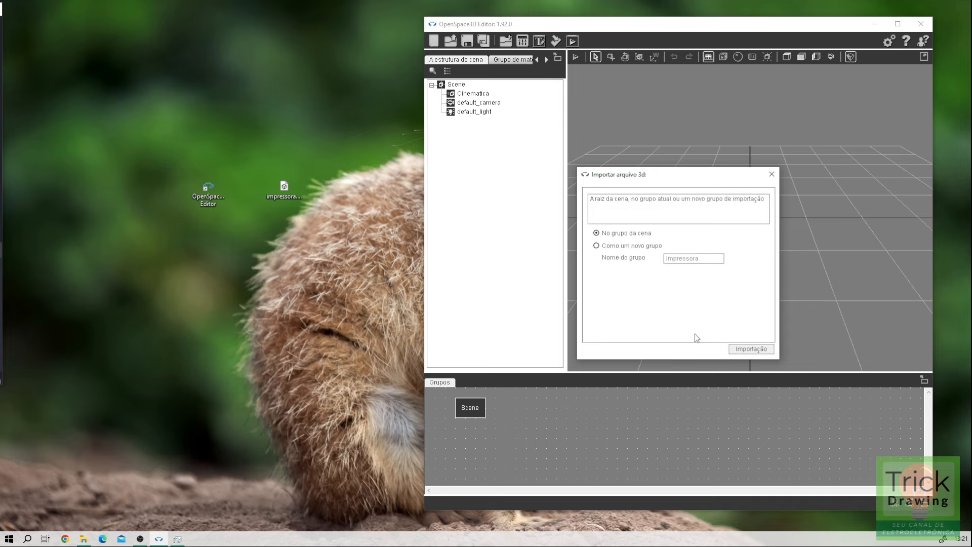
pyautogui.click(751, 349)
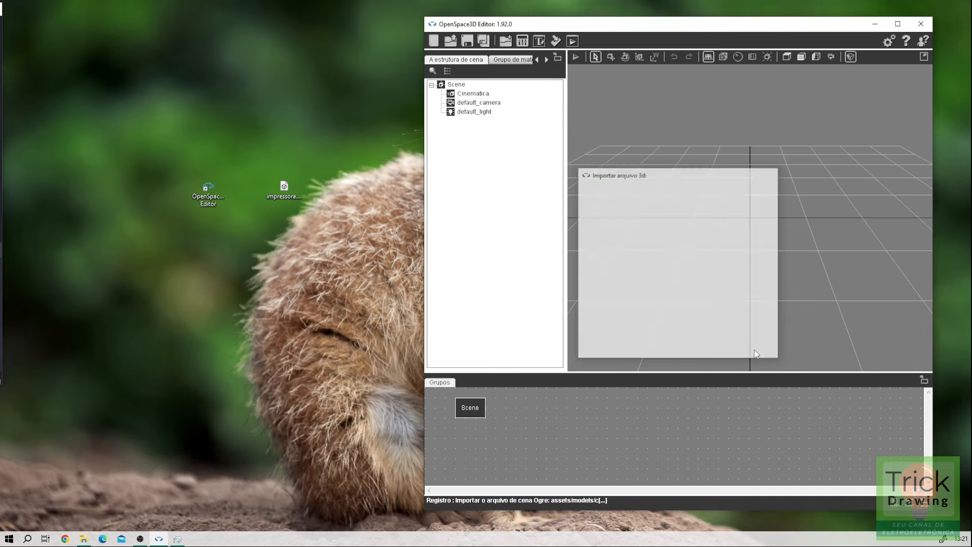
# Maximize the OpenSpace3D Editor window and examine the imported printer model from different distances and angles
pyautogui.click(898, 26)
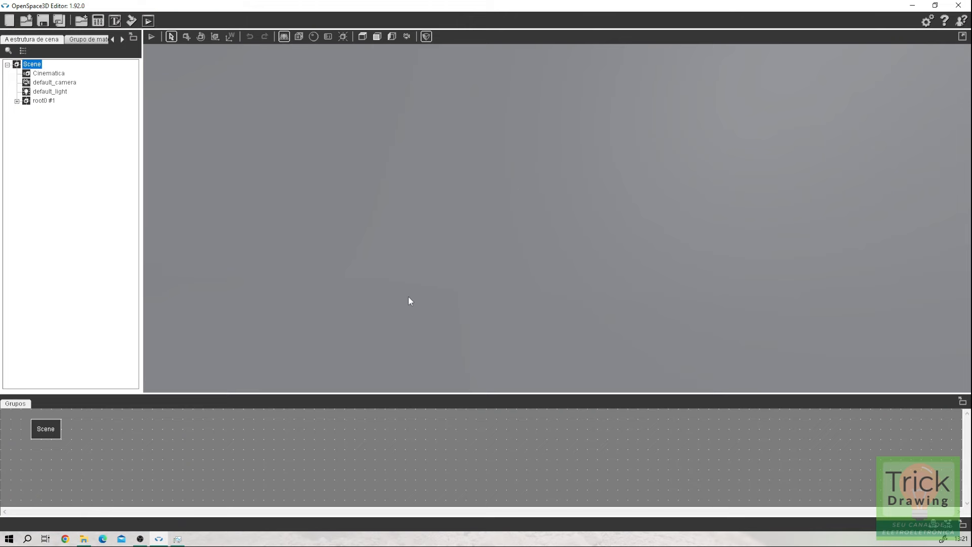
pyautogui.scroll(-10, 465, 268)
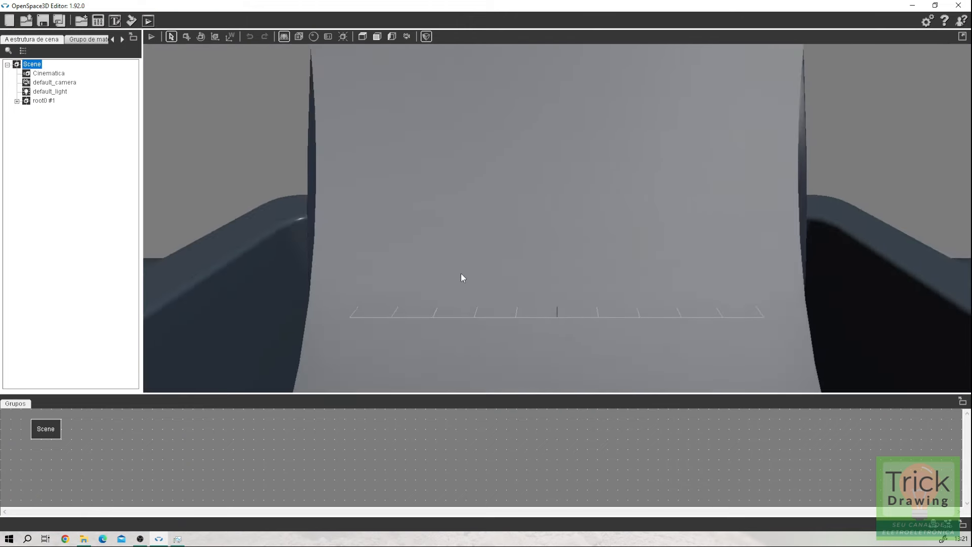
pyautogui.scroll(-6, 452, 272)
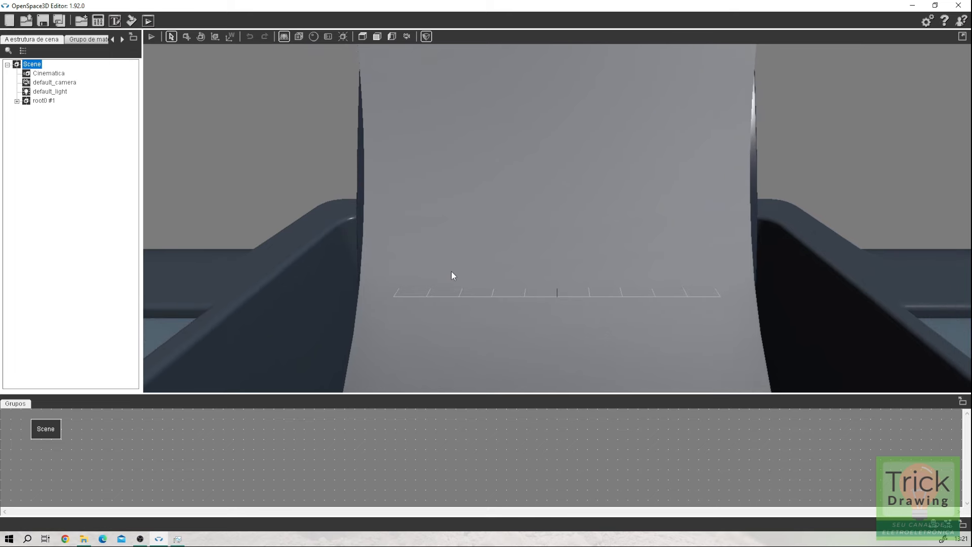
pyautogui.scroll(-8, 451, 277)
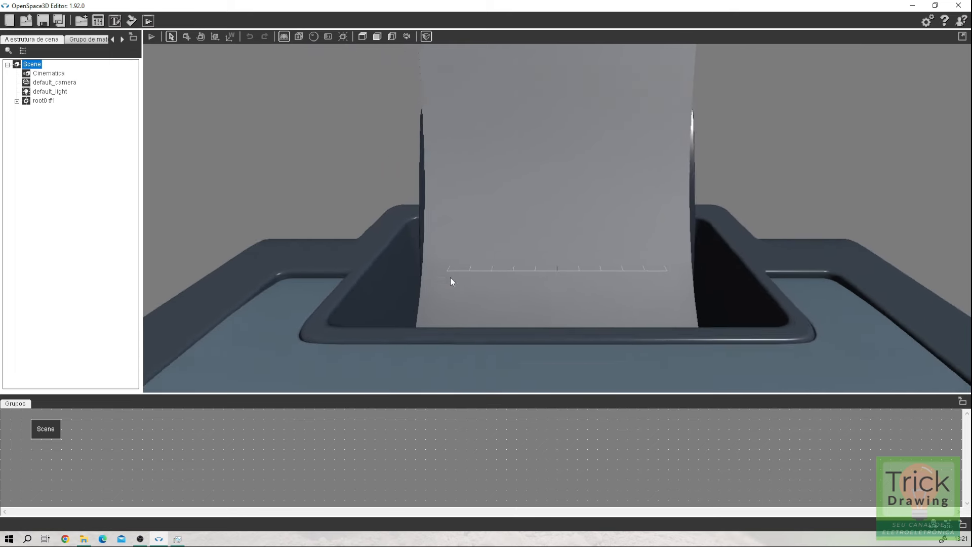
pyautogui.scroll(-3, 456, 276)
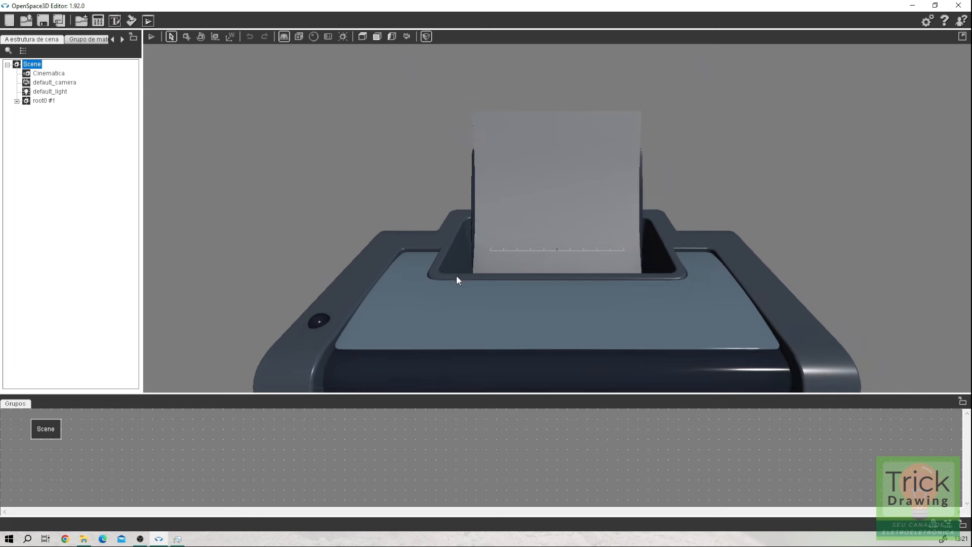
pyautogui.scroll(6, 490, 270)
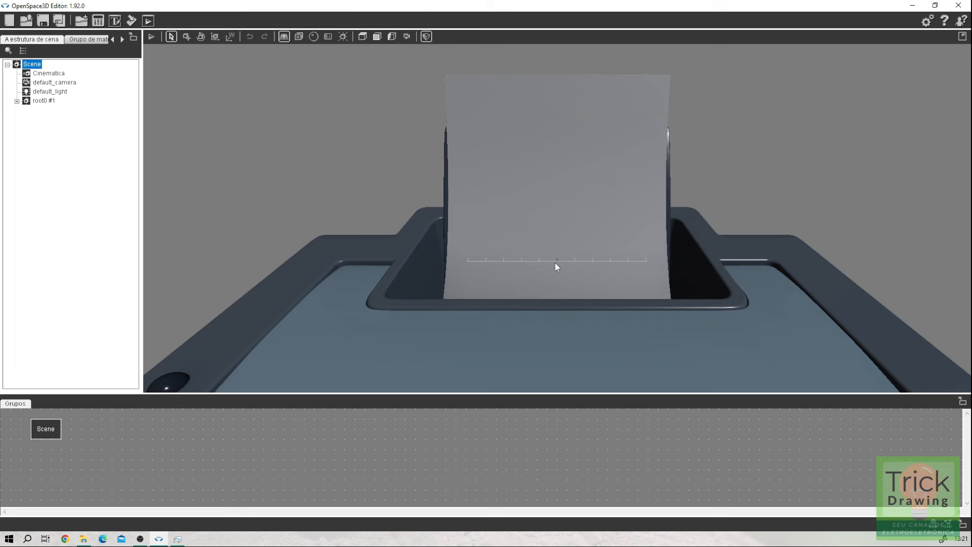
pyautogui.scroll(-5, 555, 266)
pyautogui.moveTo(535, 293); pyautogui.dragTo(323, 220)
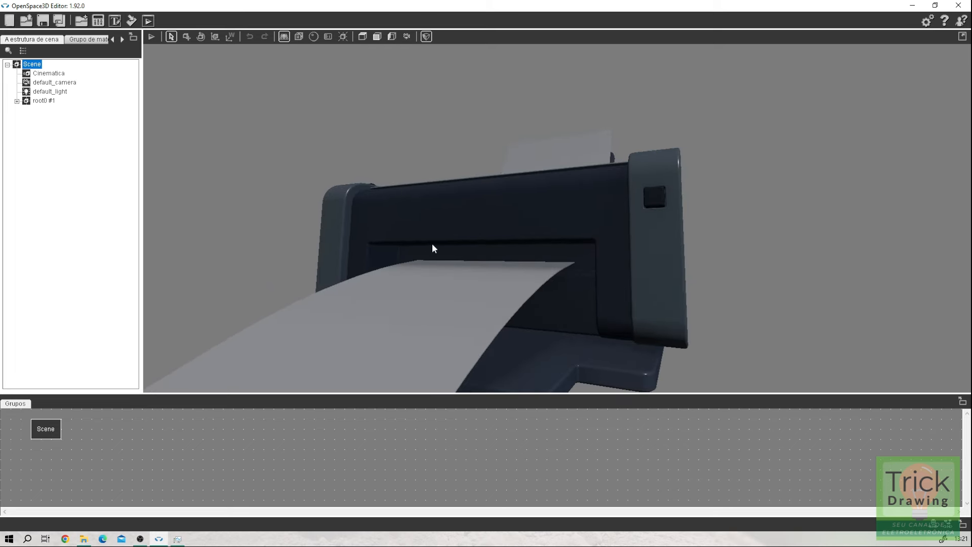
# Expand the root0 node in the scene structure, check which part of the printer its child mesh represents, and collapse it again
pyautogui.scroll(-3, 437, 242)
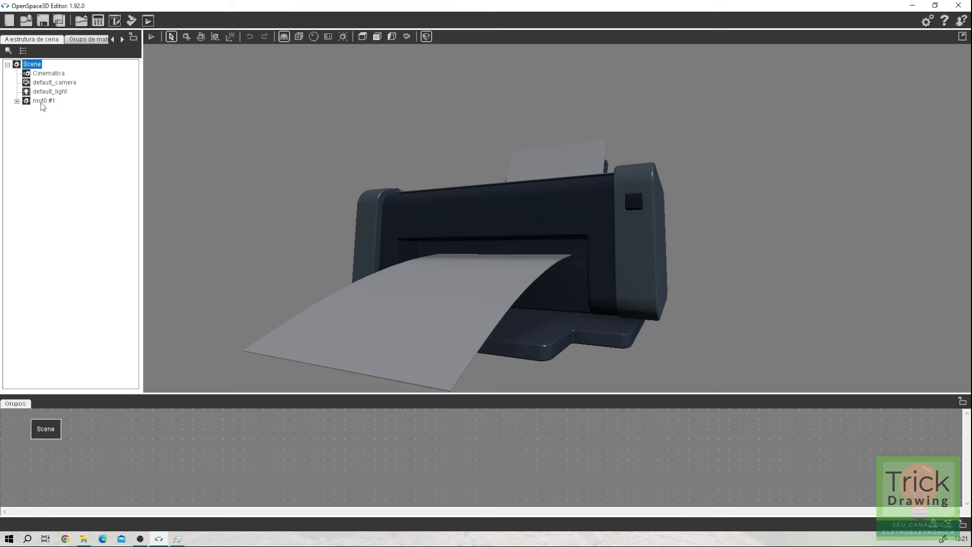
pyautogui.click(16, 101)
pyautogui.click(63, 110)
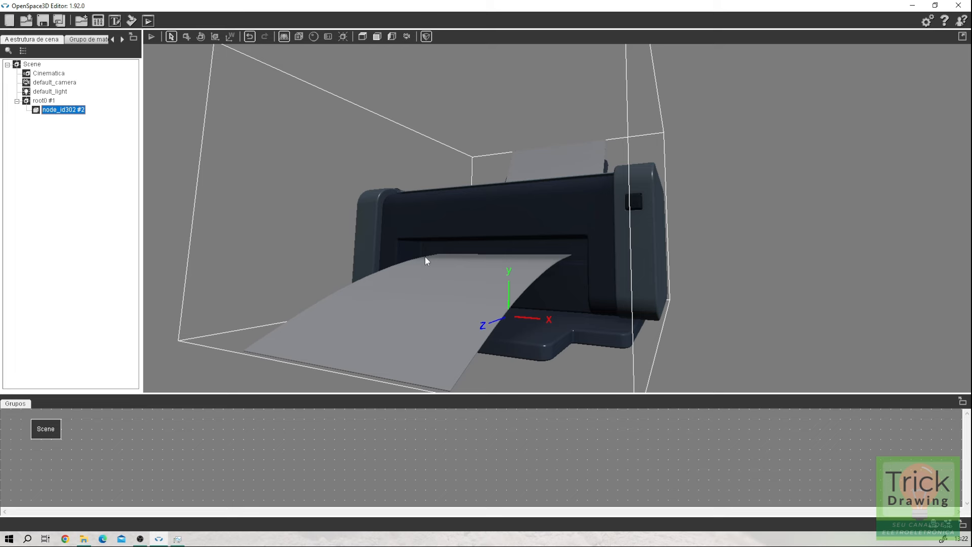
pyautogui.click(17, 101)
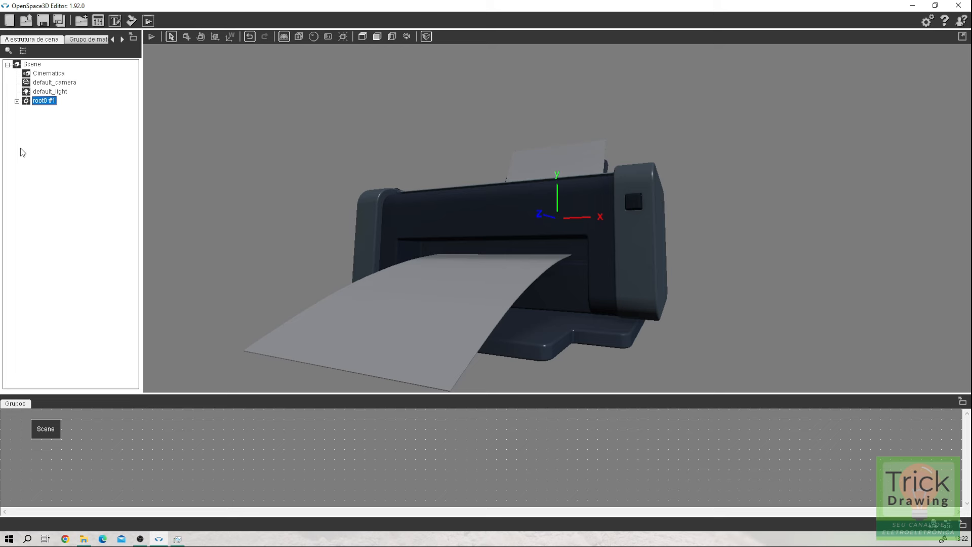
# Add a new node named "impressora completa" to the scene
pyautogui.rightClick(31, 64)
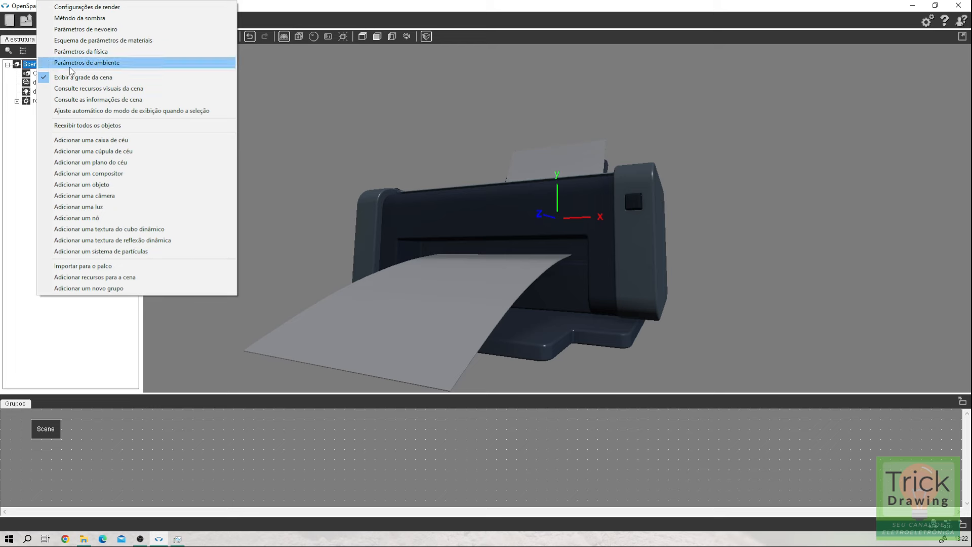
pyautogui.click(97, 219)
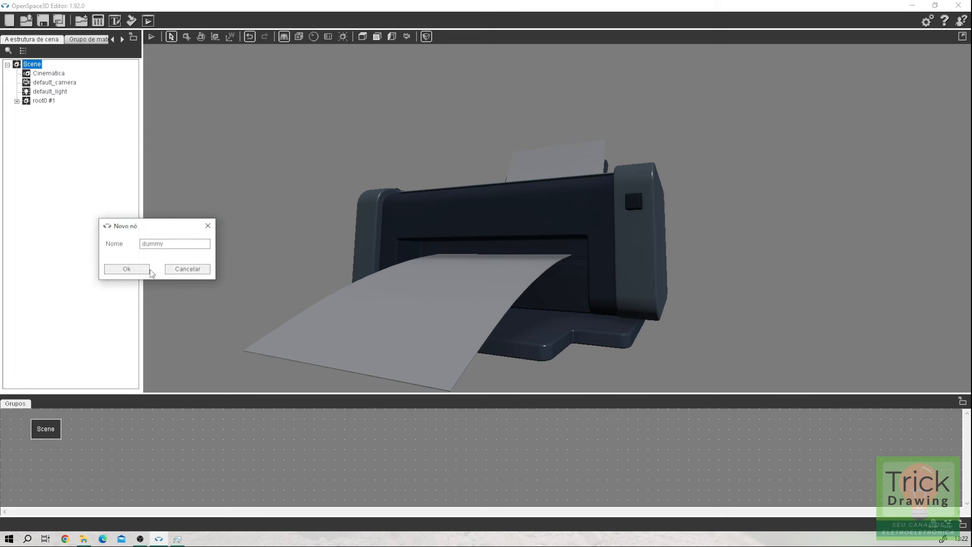
pyautogui.moveTo(169, 244); pyautogui.dragTo(128, 245)
pyautogui.write('impressora completa')
pyautogui.click(122, 270)
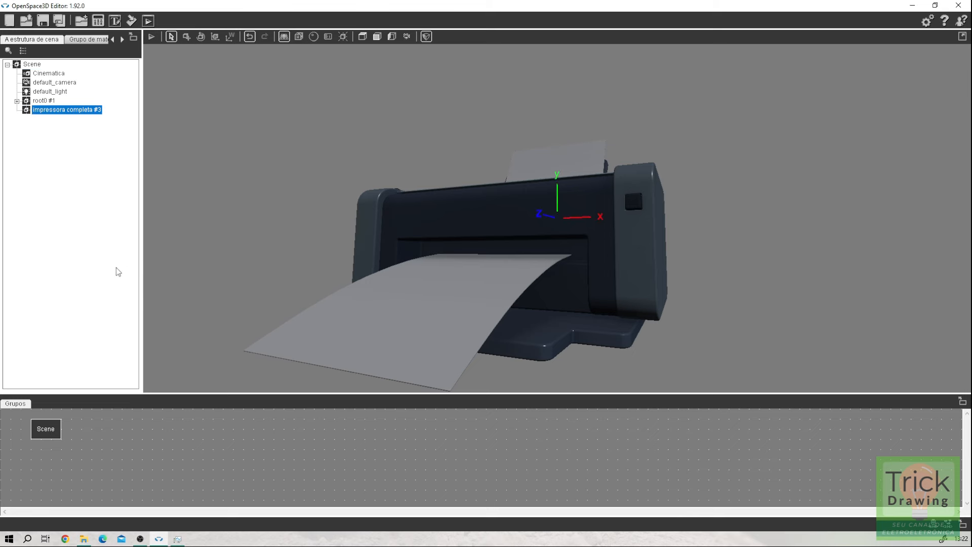
# Make root0 a child of the impressora completa node, confirm the reparenting, and collapse the hierarchy
pyautogui.click(48, 101)
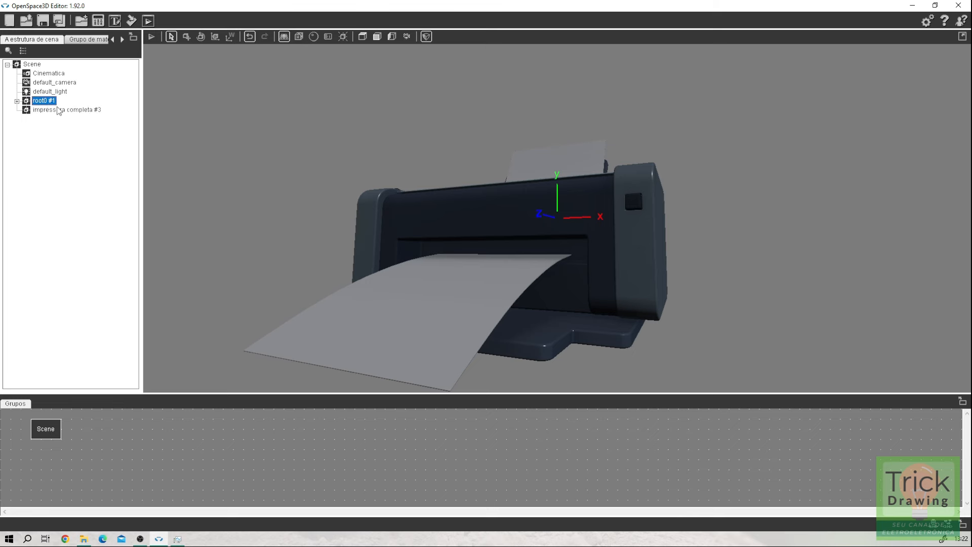
pyautogui.moveTo(61, 112); pyautogui.dragTo(61, 112)
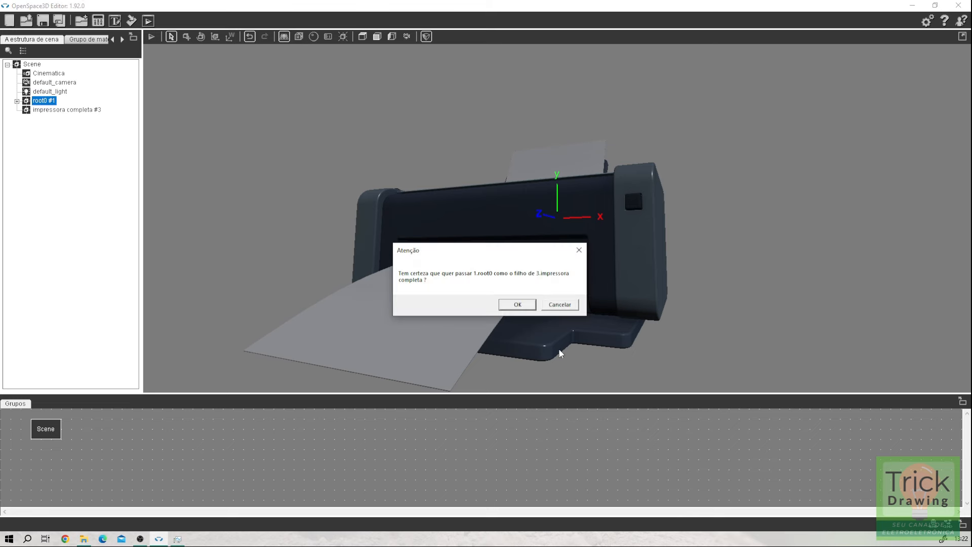
pyautogui.click(517, 304)
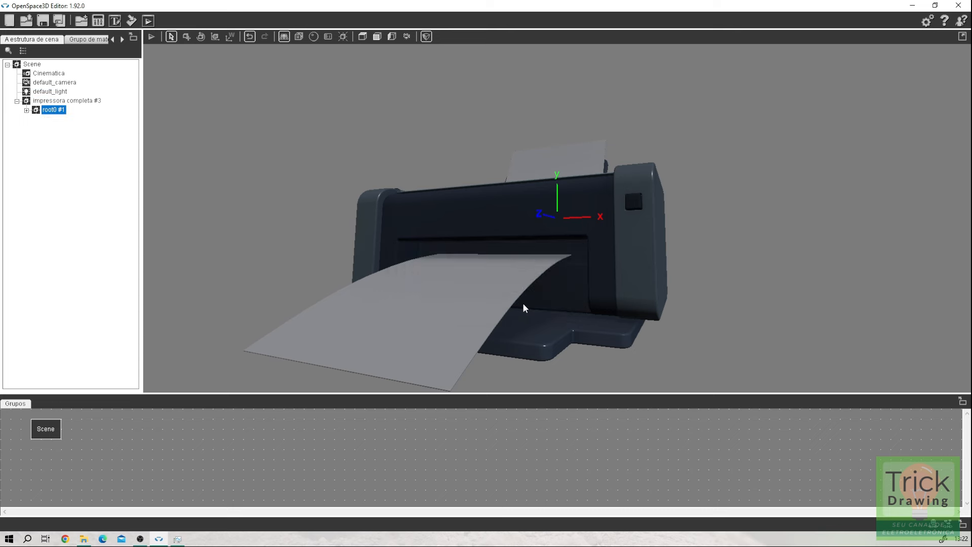
pyautogui.click(27, 109)
pyautogui.click(27, 110)
pyautogui.click(22, 52)
pyautogui.scroll(-2, 483, 280)
pyautogui.moveTo(458, 269); pyautogui.dragTo(439, 253, button='middle')
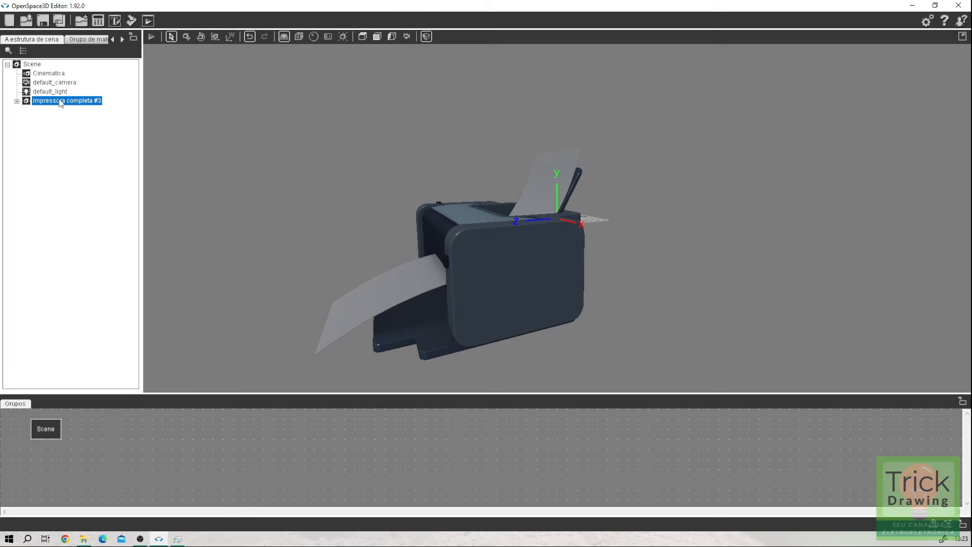
# Scale the impressora completa node to a ratio of 20% and close its scale settings
pyautogui.rightClick(48, 105)
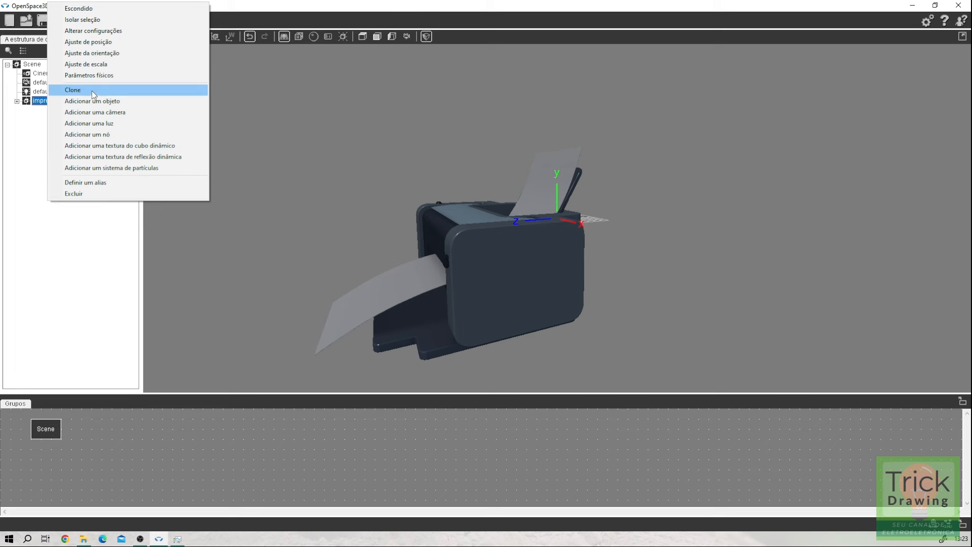
pyautogui.click(99, 64)
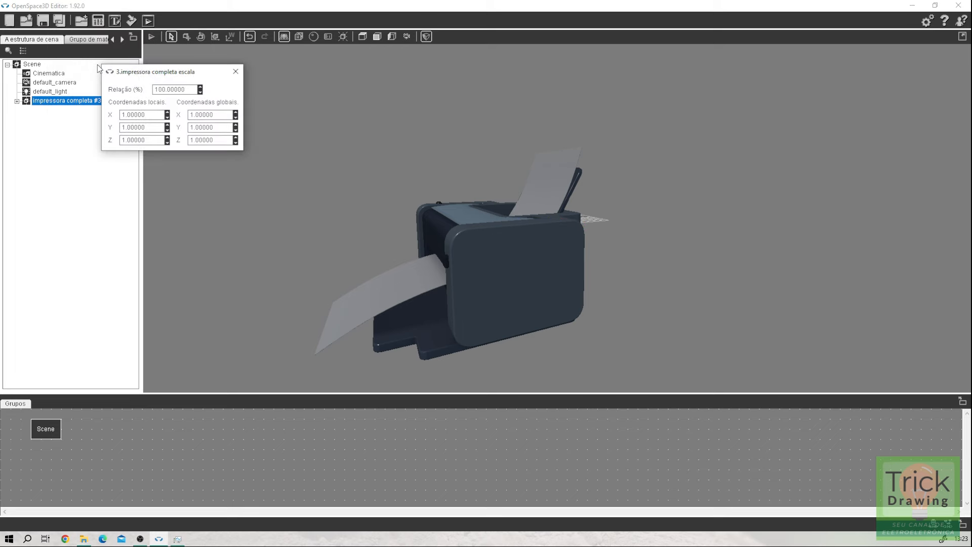
pyautogui.moveTo(182, 76); pyautogui.dragTo(313, 119)
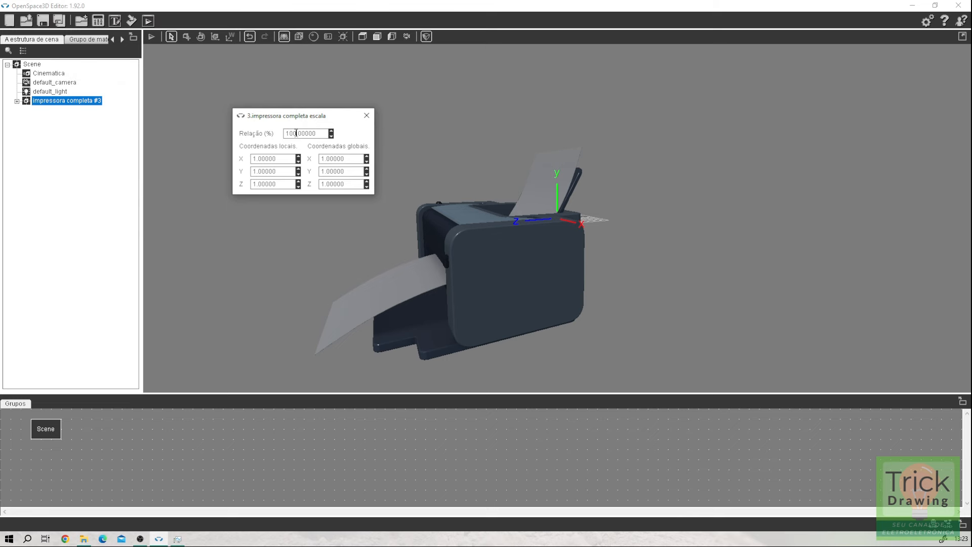
pyautogui.moveTo(296, 134); pyautogui.dragTo(277, 133)
pyautogui.write('20')
pyautogui.press('Return')
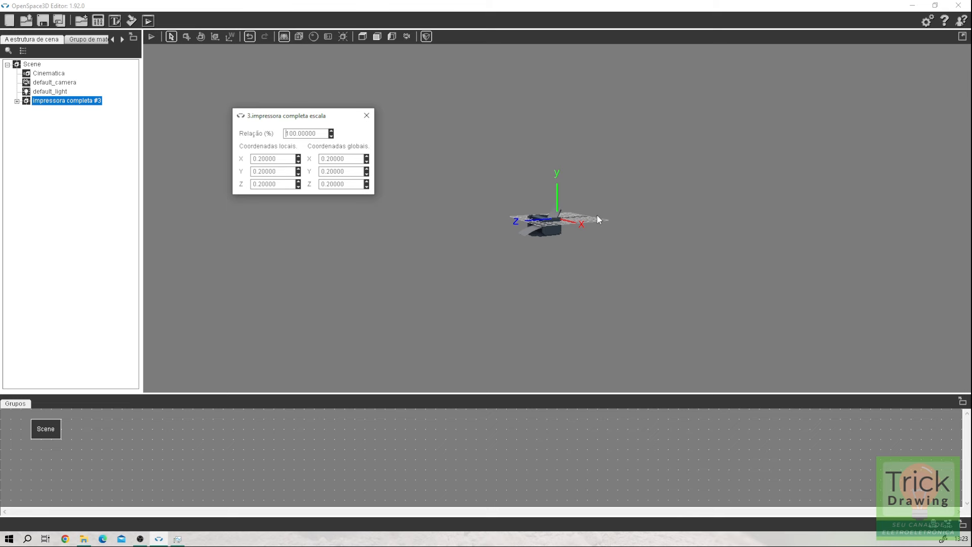
pyautogui.scroll(5, 547, 236)
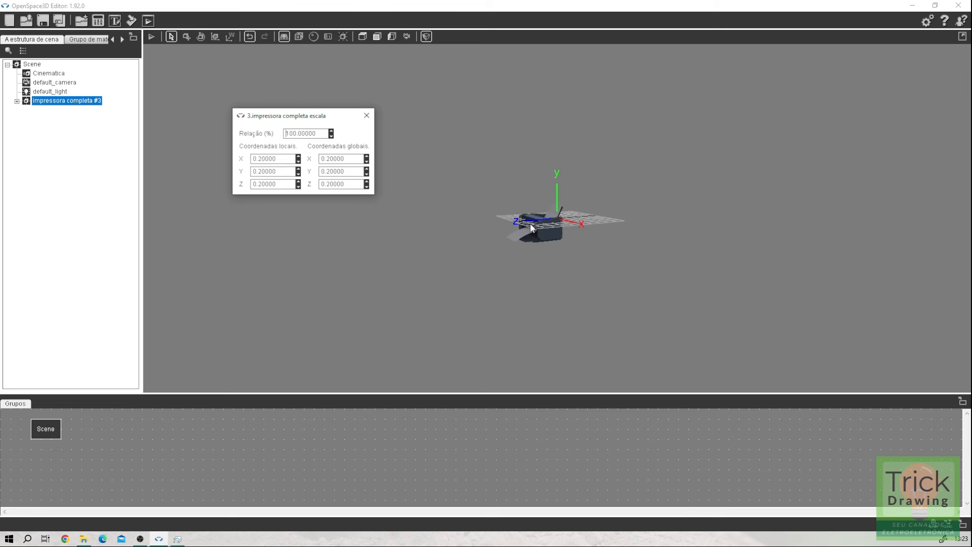
pyautogui.scroll(4, 534, 224)
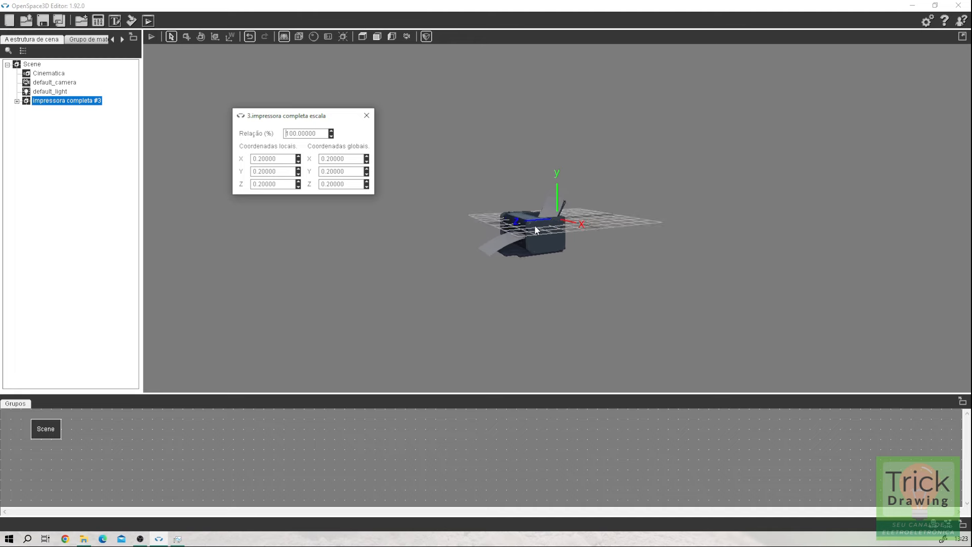
pyautogui.scroll(5, 535, 226)
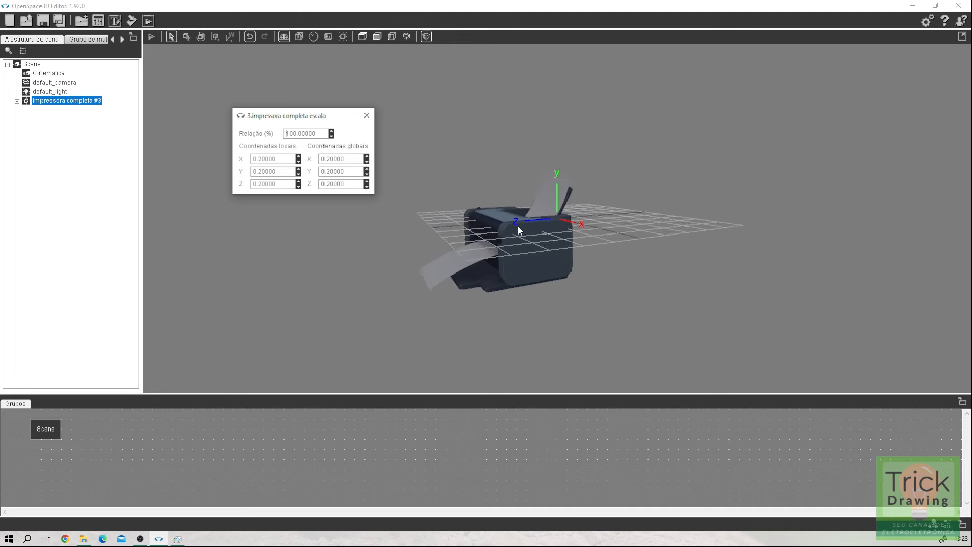
pyautogui.scroll(2, 501, 243)
pyautogui.moveTo(438, 273); pyautogui.dragTo(570, 269, button='middle')
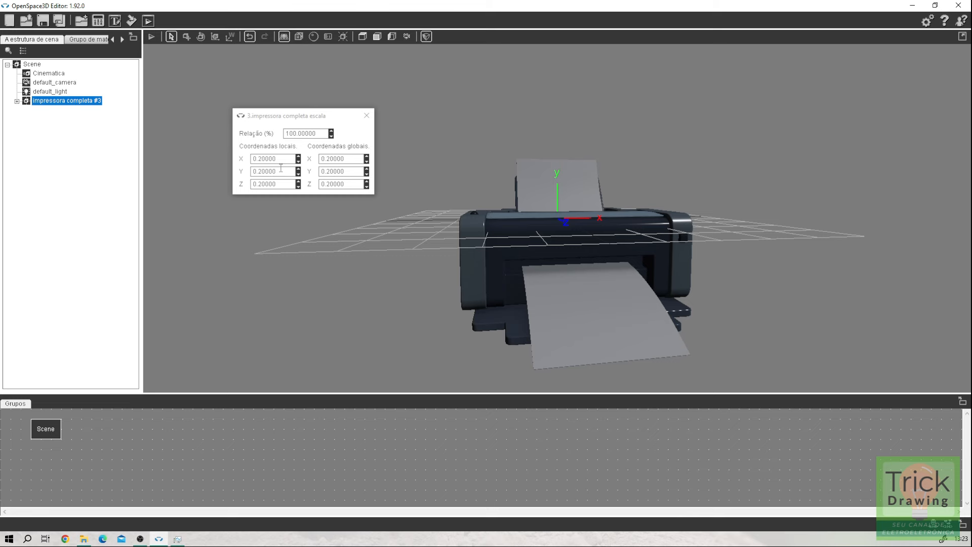
pyautogui.click(367, 118)
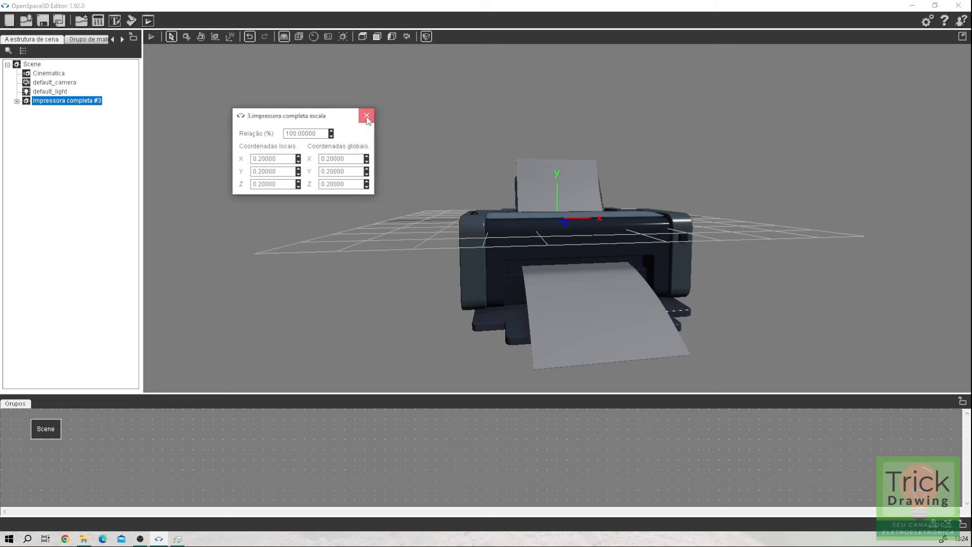
# Raise the impressora completa node onto the grid by adjusting its local Y position to 1.88
pyautogui.rightClick(75, 104)
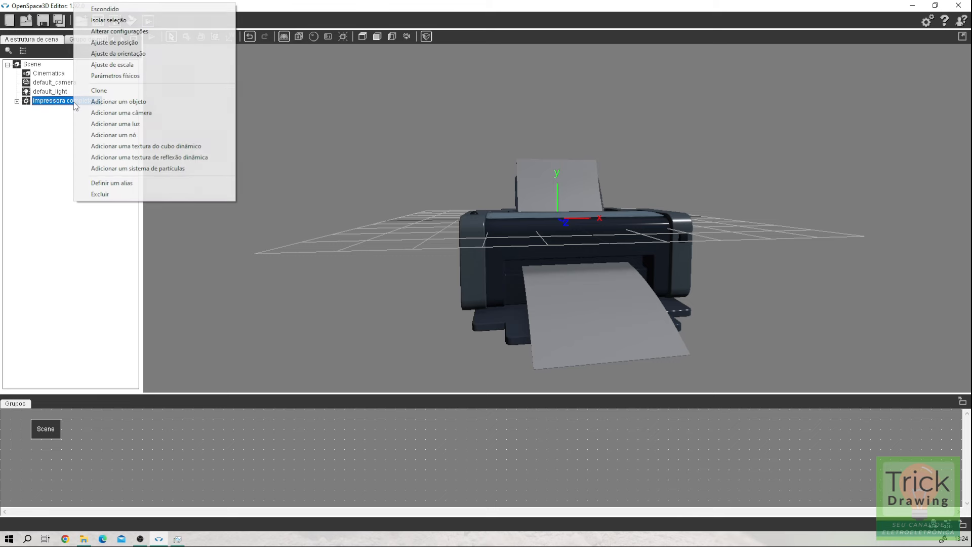
pyautogui.click(113, 45)
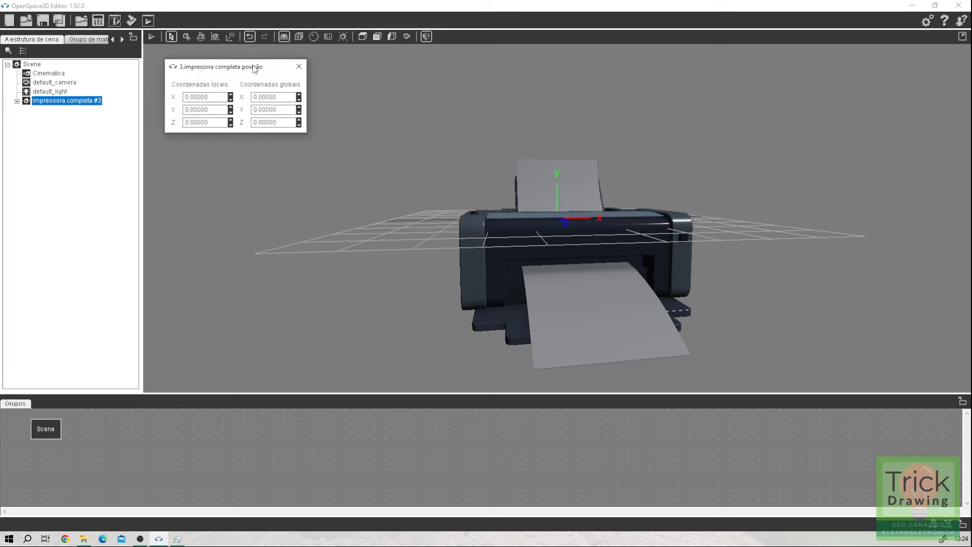
pyautogui.moveTo(254, 70); pyautogui.dragTo(320, 113)
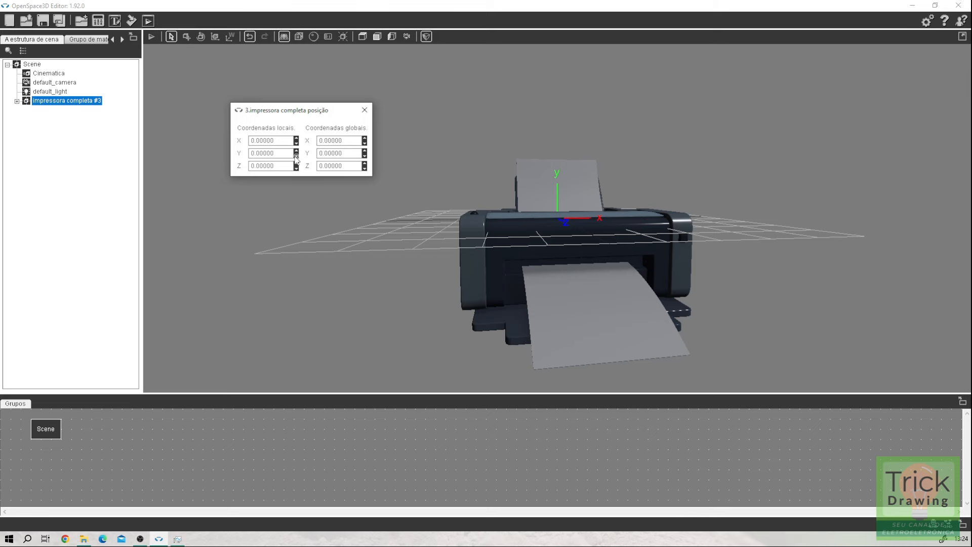
pyautogui.moveTo(297, 160); pyautogui.dragTo(294, 147)
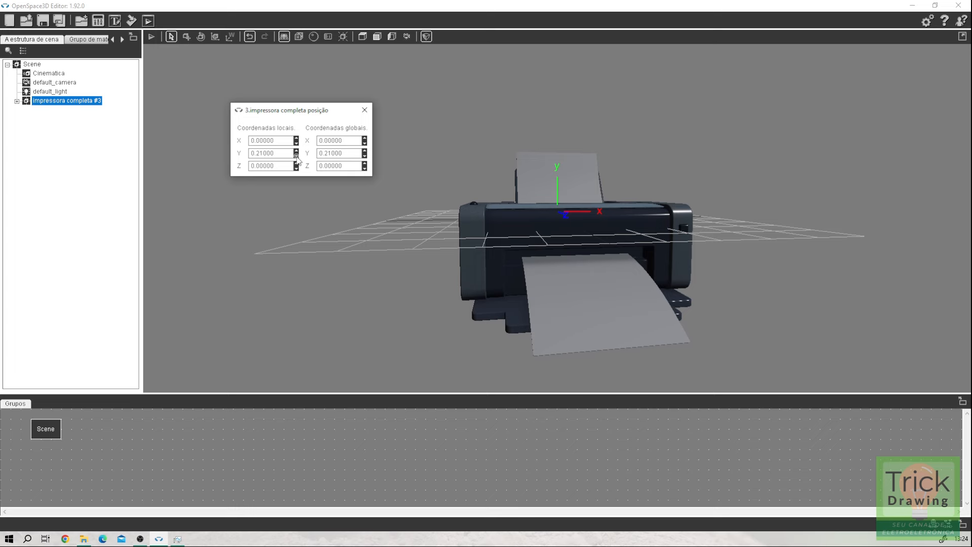
pyautogui.moveTo(297, 160); pyautogui.dragTo(306, 72)
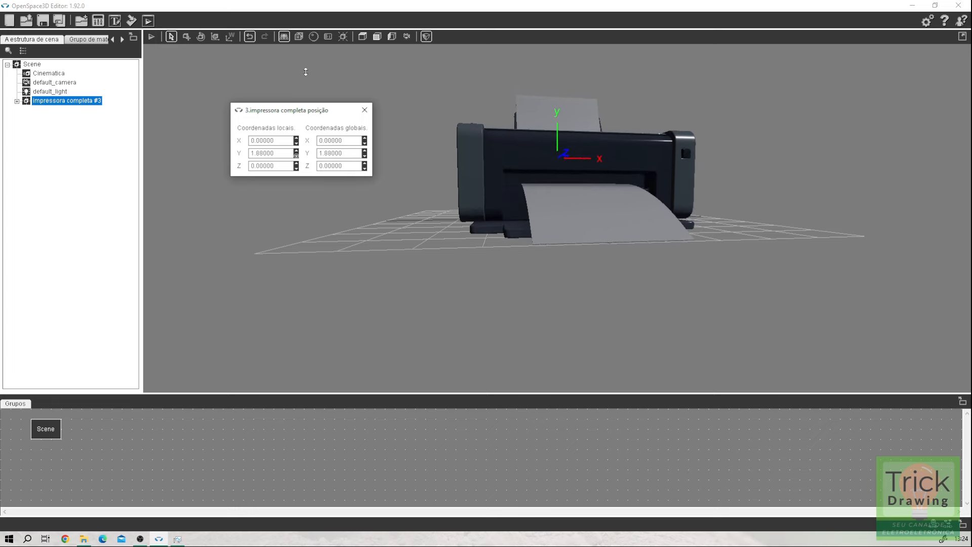
pyautogui.moveTo(524, 312); pyautogui.dragTo(499, 255, button='middle')
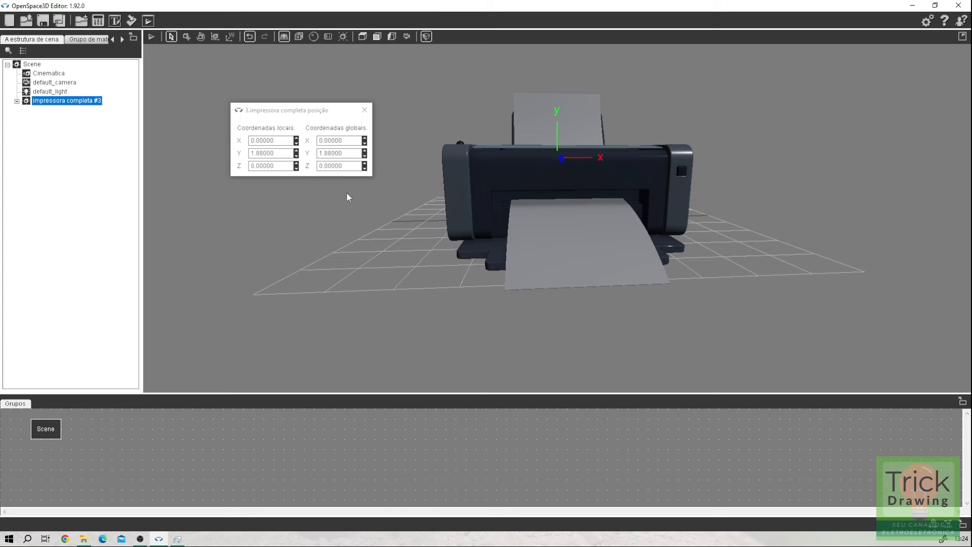
# Shift the printer node to local X -0.08 and Z -1.32, and close its position settings
pyautogui.moveTo(297, 142)
pyautogui.mouseDown()
pyautogui.moveTo(310, 232)
pyautogui.moveTo(294, 119)
pyautogui.moveTo(298, 152)
pyautogui.moveTo(297, 142)
pyautogui.mouseUp()
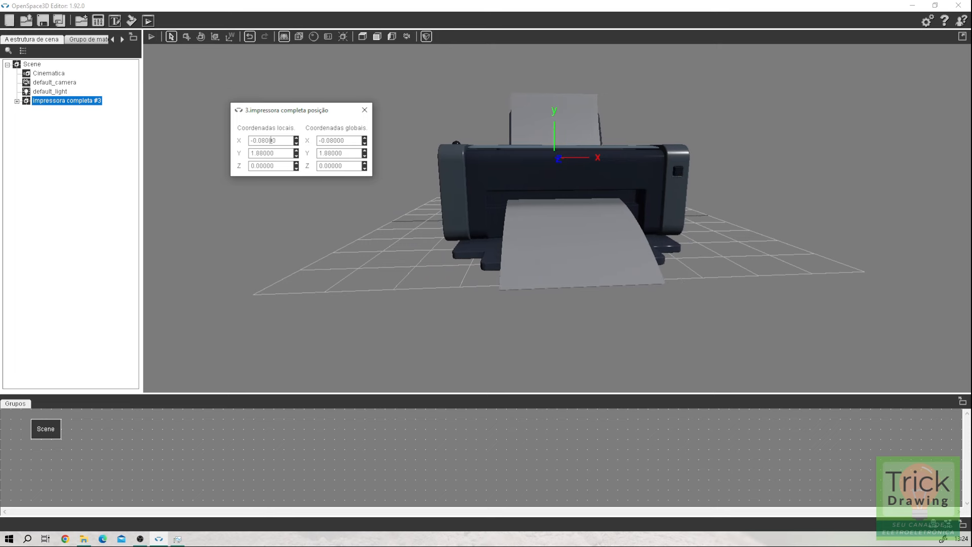
pyautogui.moveTo(388, 124); pyautogui.dragTo(458, 127)
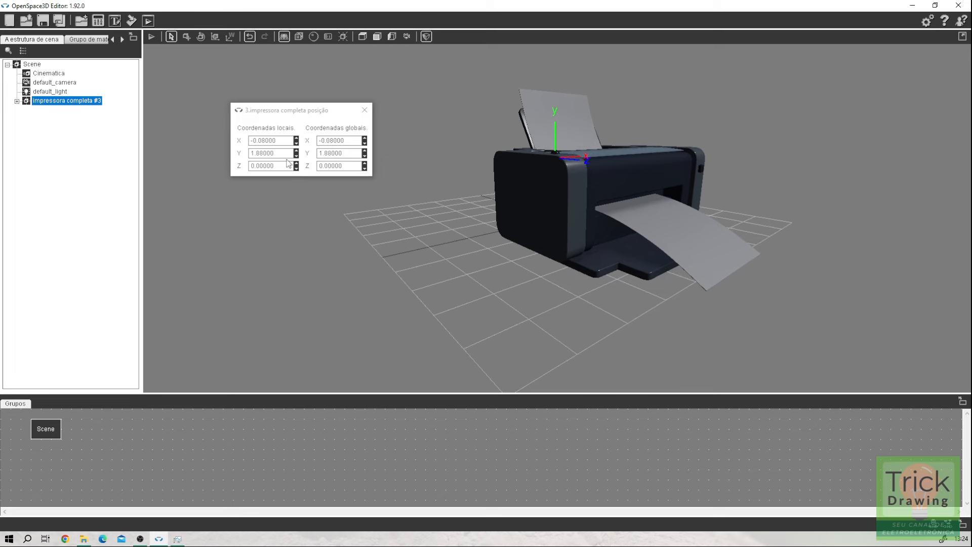
pyautogui.moveTo(296, 167); pyautogui.dragTo(300, 231)
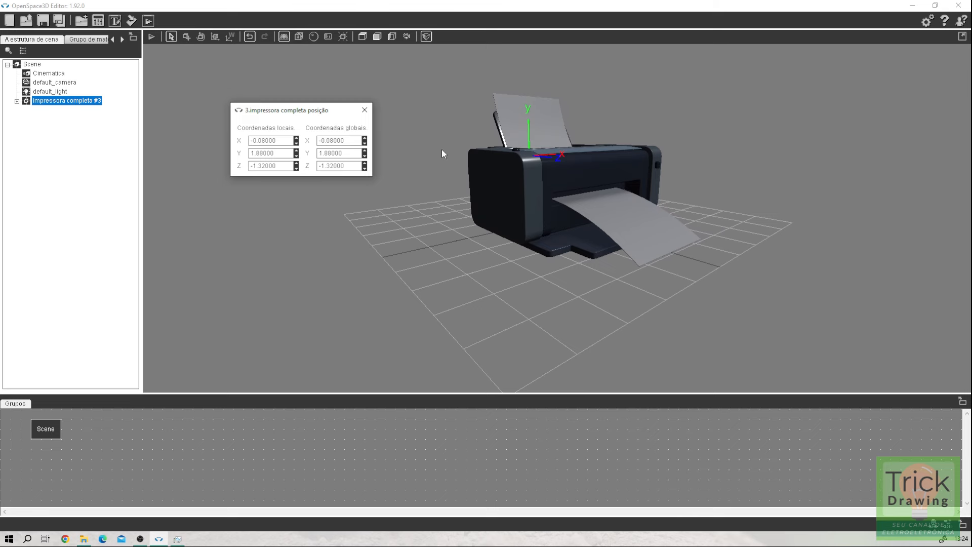
pyautogui.click(365, 111)
# Try tilting the printer node to about 324° around its local Z axis and reset the Z orientation to 0
pyautogui.rightClick(60, 103)
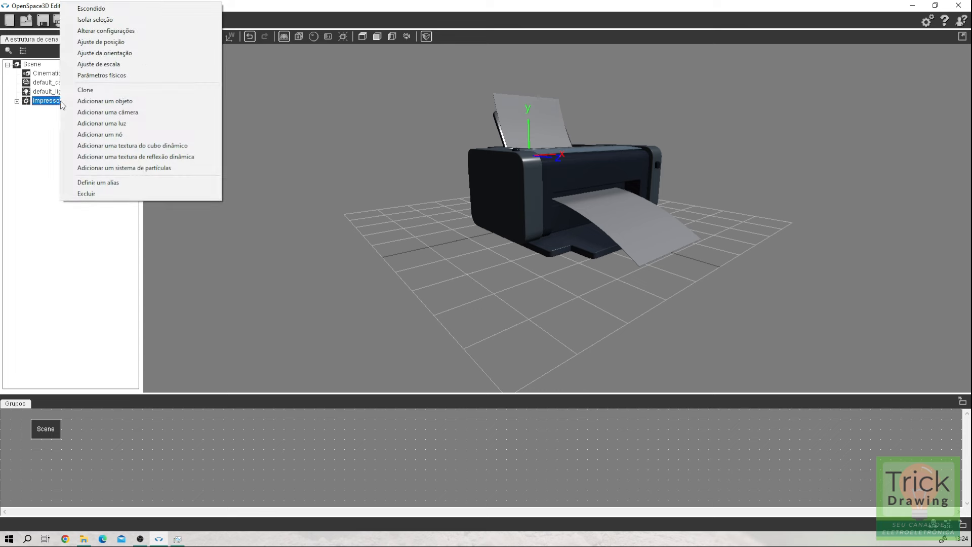
pyautogui.click(110, 55)
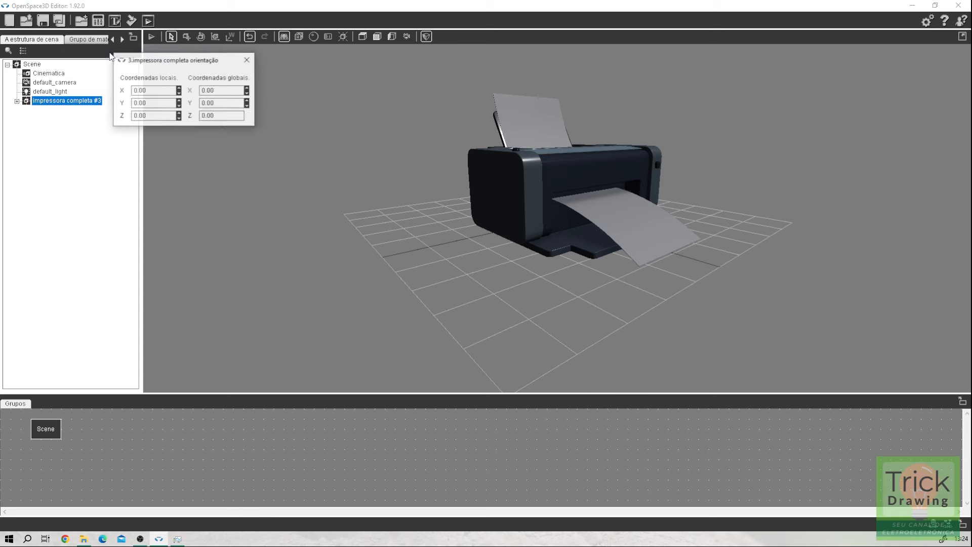
pyautogui.moveTo(205, 71); pyautogui.dragTo(289, 175)
pyautogui.moveTo(391, 257); pyautogui.dragTo(382, 275)
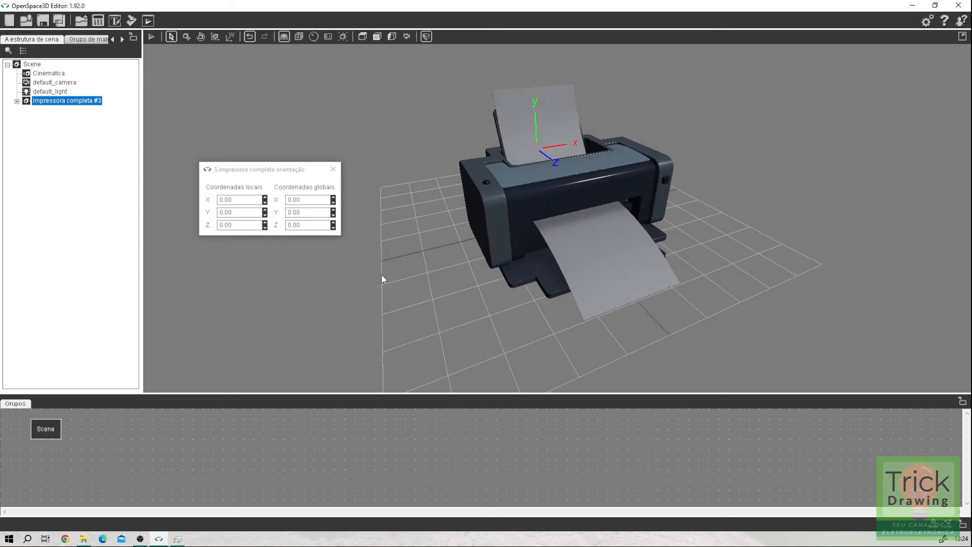
pyautogui.moveTo(267, 228); pyautogui.dragTo(240, 110)
pyautogui.doubleClick(254, 225)
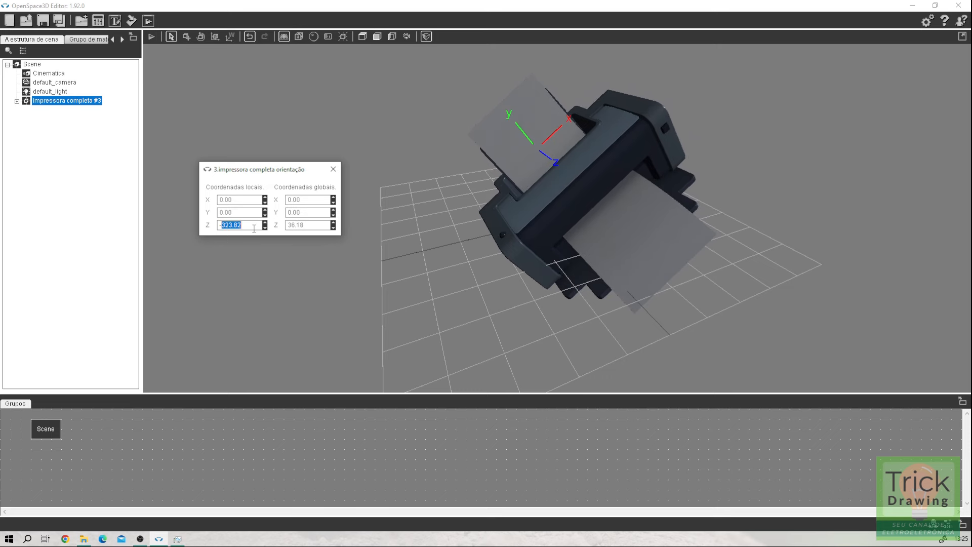
pyautogui.write('-0')
pyautogui.press('Return')
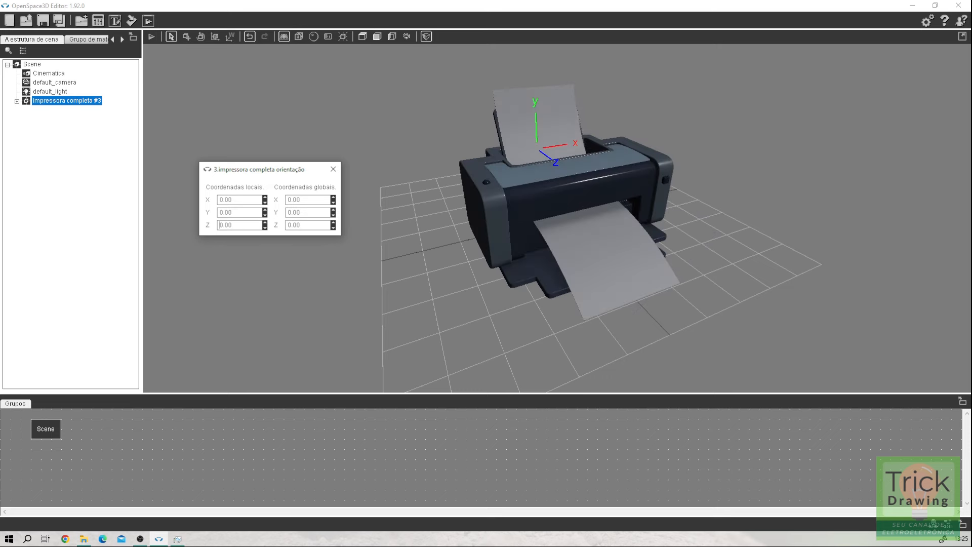
# Try turning the printer node to about 331° around its local Y axis and reset the Y orientation to 0
pyautogui.moveTo(264, 213); pyautogui.dragTo(338, 5)
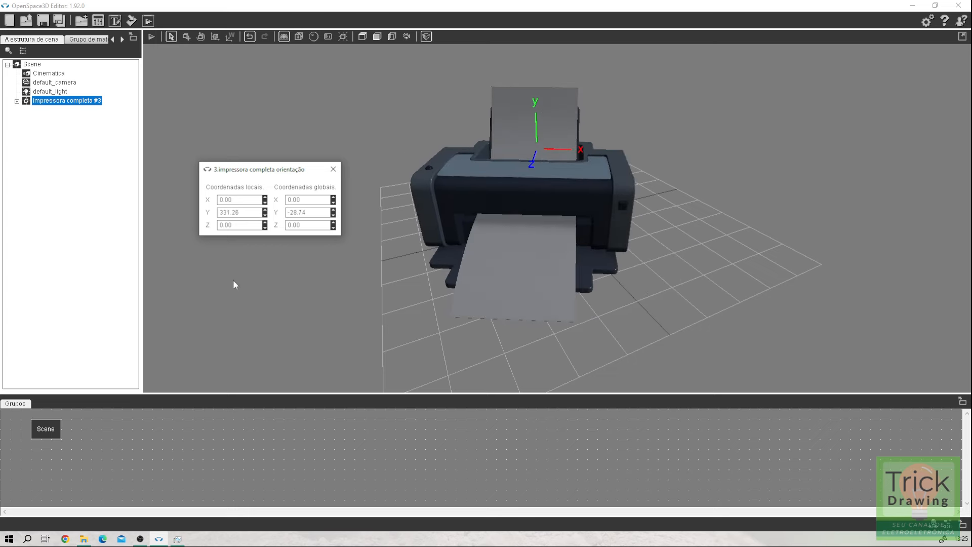
pyautogui.doubleClick(245, 212)
pyautogui.write('0')
pyautogui.press('Return')
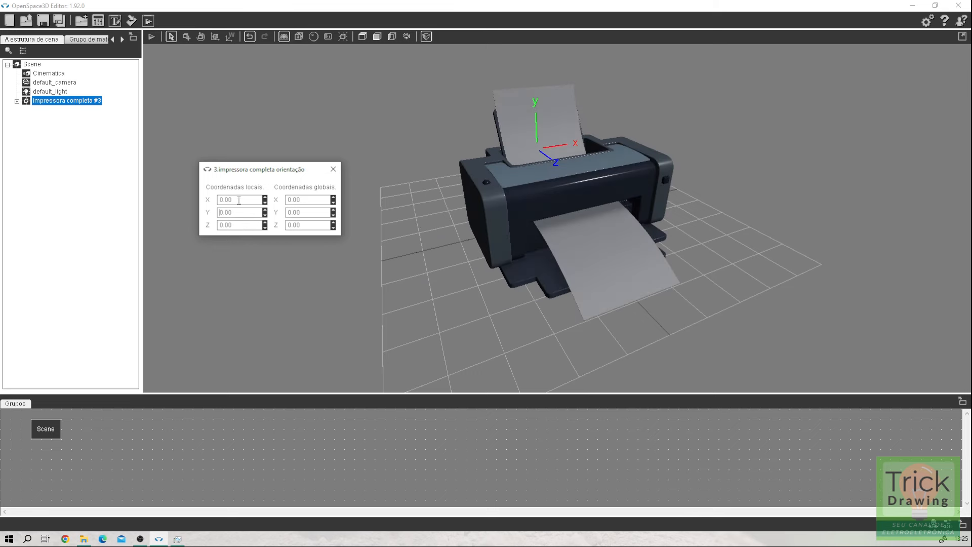
# Try rotating the printer node around its local X axis and reset the X orientation to 0
pyautogui.moveTo(264, 198); pyautogui.dragTo(364, 169)
pyautogui.doubleClick(249, 200)
pyautogui.write('0')
pyautogui.moveTo(478, 347); pyautogui.dragTo(397, 315)
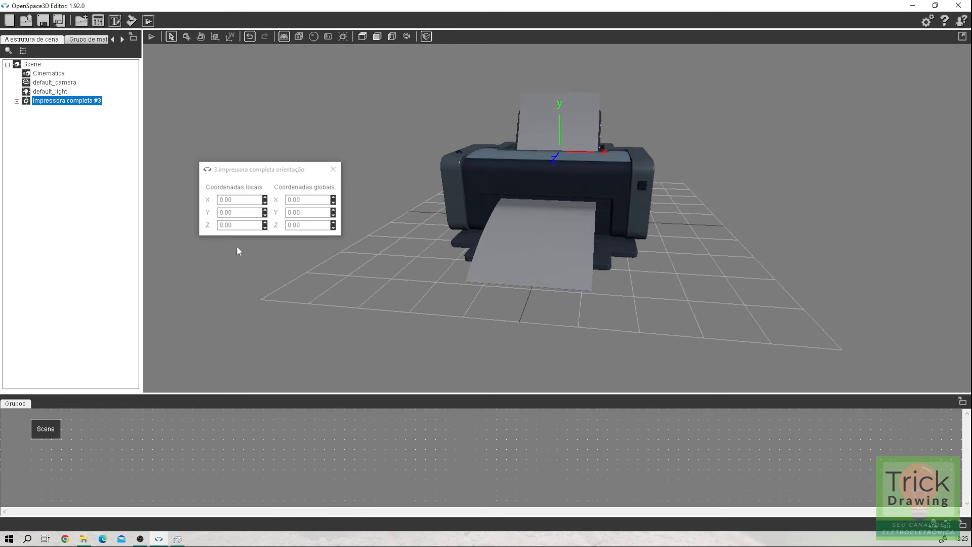